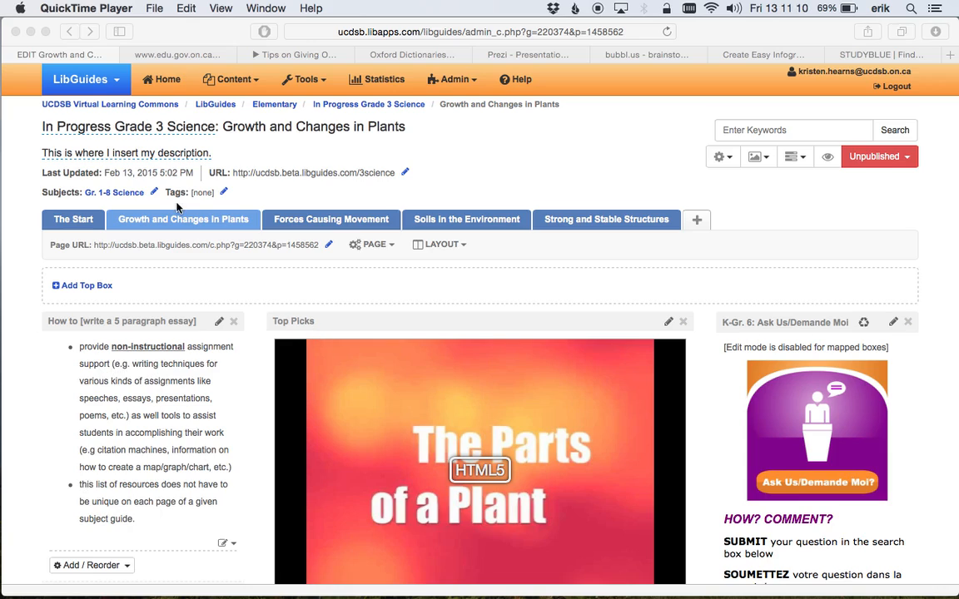
# Look over the boxes on the Growth and Changes in Plants guide page, including the Top Picks selection guidelines.
pyautogui.scroll(-2, 304, 331)
pyautogui.scroll(-10, 305, 331)
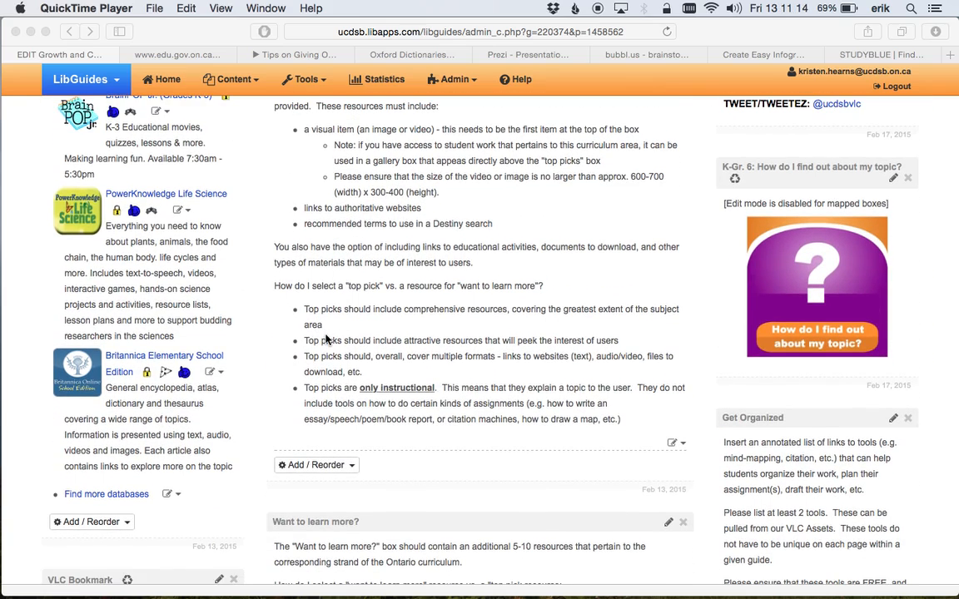
pyautogui.scroll(12, 326, 340)
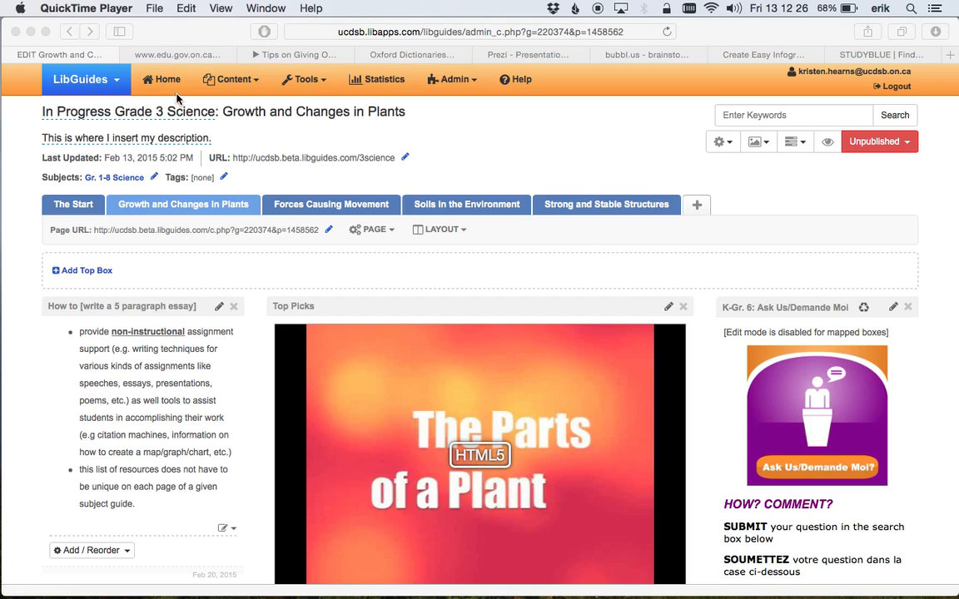
# Switch to the Ontario Science and Technology curriculum PDF and find the Grade 3 page number in its table of contents.
pyautogui.click(179, 56)
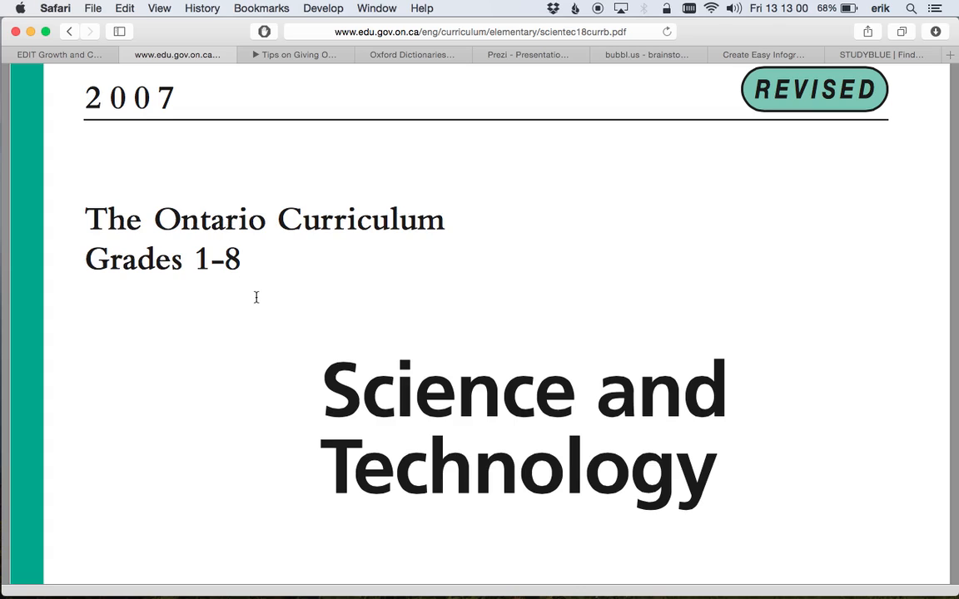
pyautogui.scroll(-10, 257, 297)
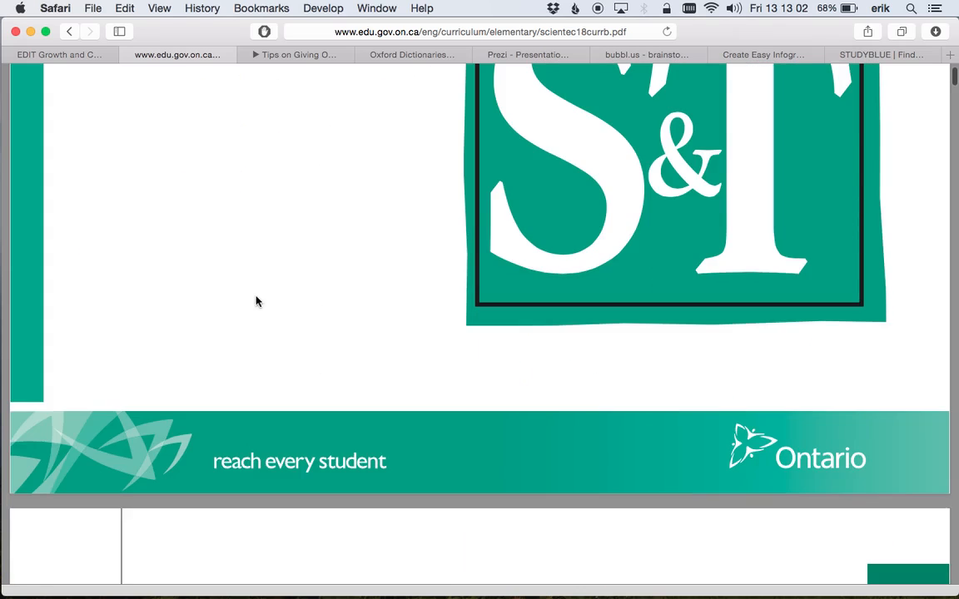
pyautogui.scroll(-12, 257, 302)
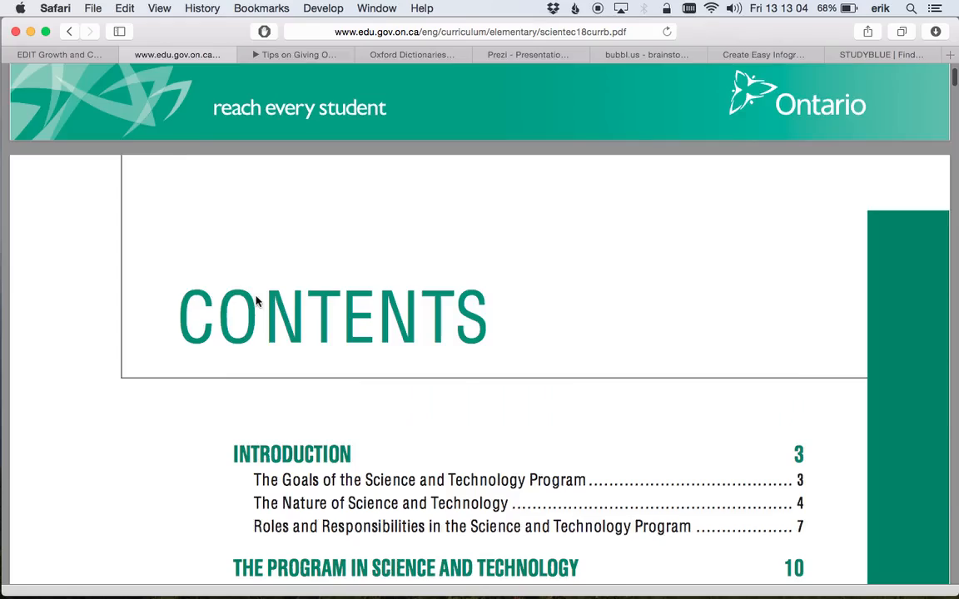
pyautogui.scroll(-10, 256, 301)
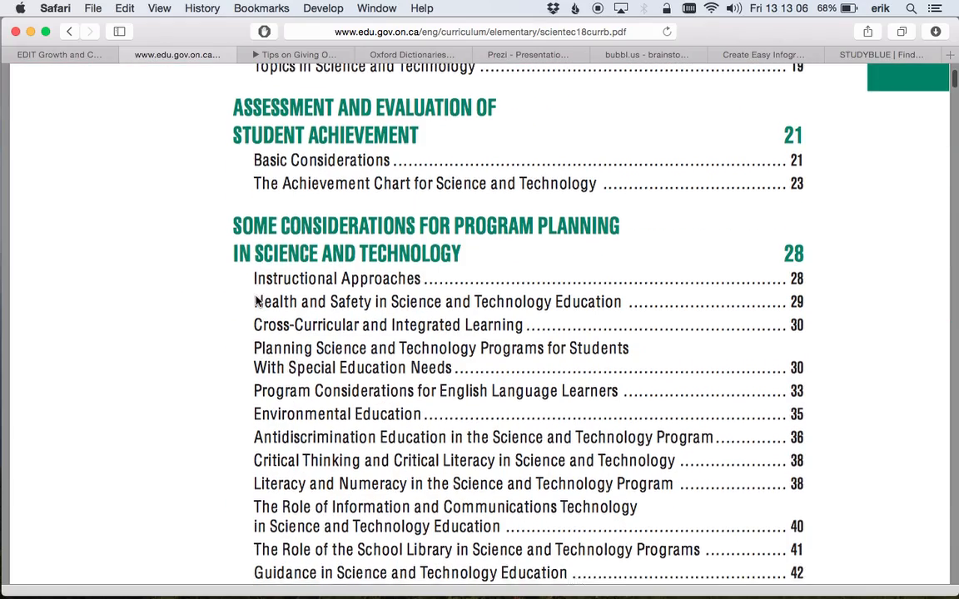
pyautogui.scroll(-10, 256, 302)
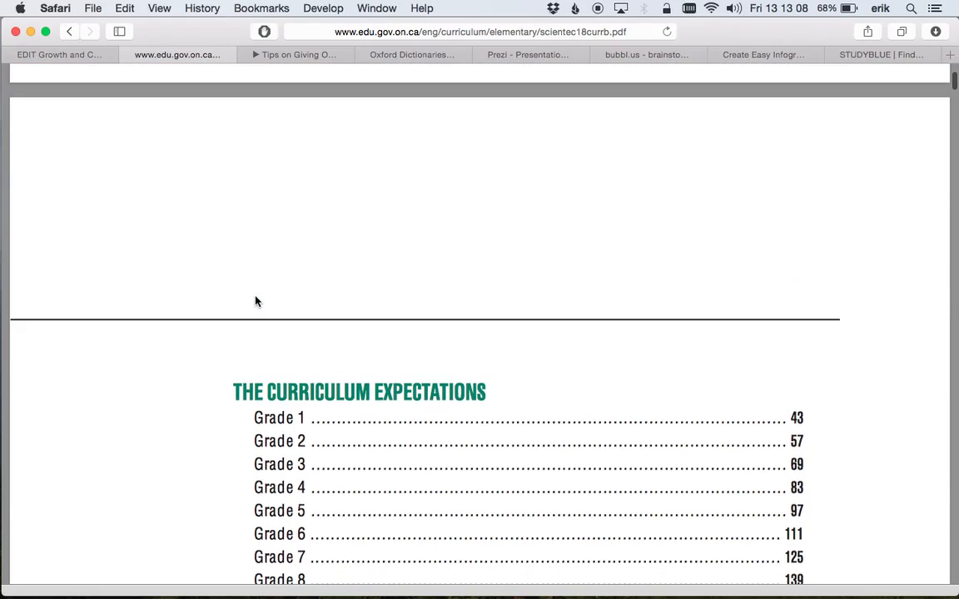
pyautogui.scroll(-3, 256, 302)
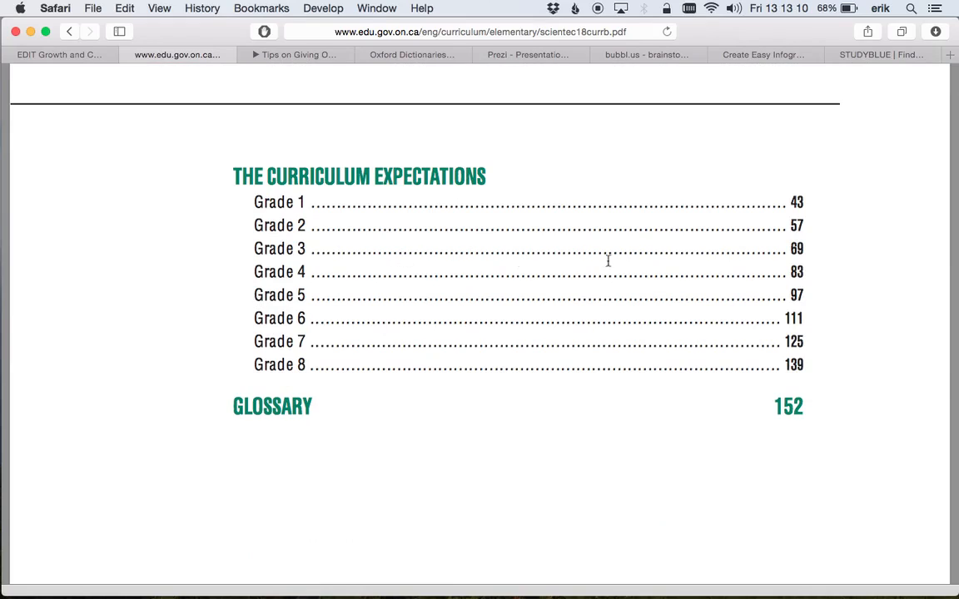
pyautogui.doubleClick(793, 250)
# Go to the Grade 3 title page of the curriculum document.
pyautogui.scroll(-5, 760, 333)
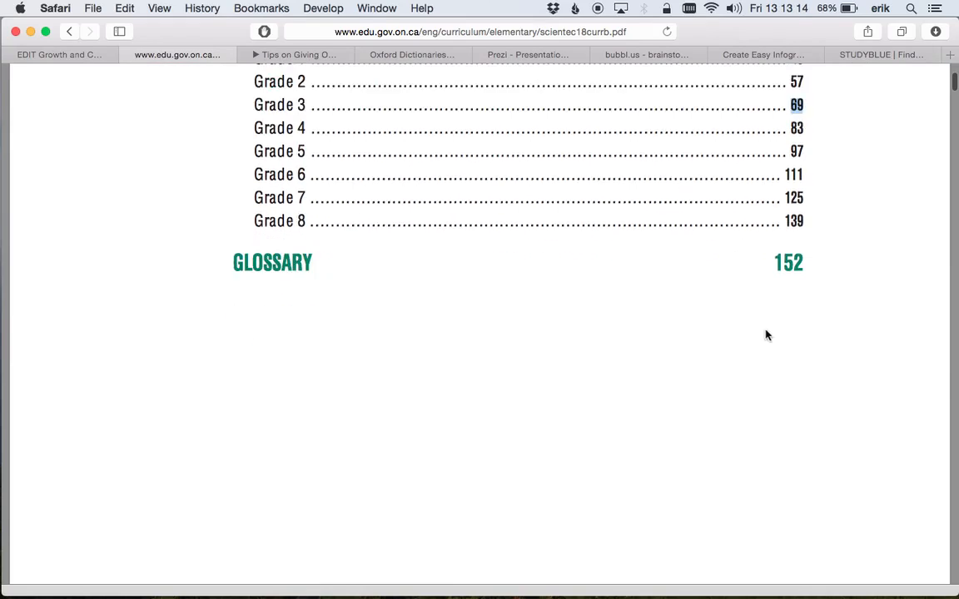
pyautogui.moveTo(955, 78); pyautogui.dragTo(955, 247)
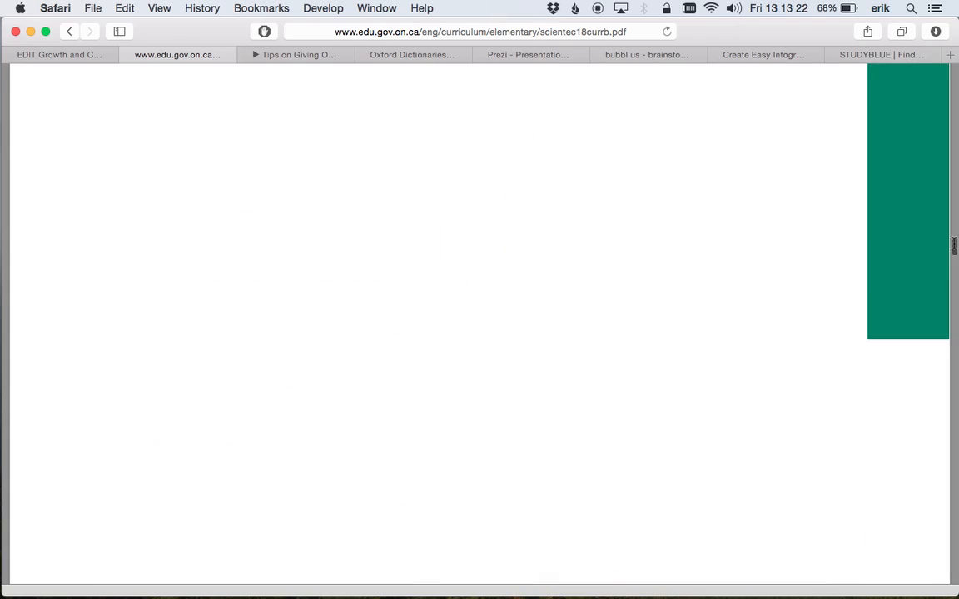
pyautogui.scroll(-5, 697, 231)
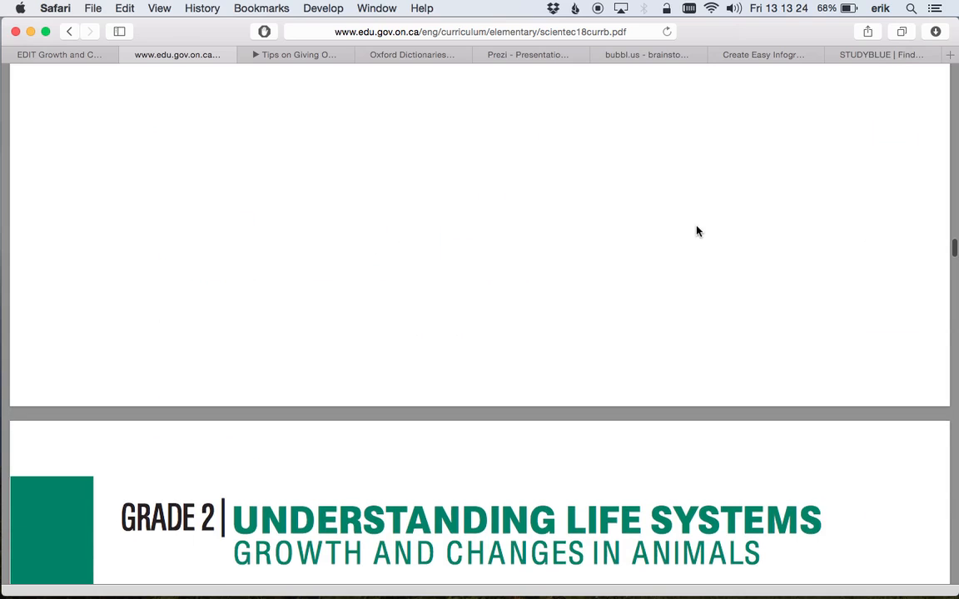
pyautogui.scroll(-5, 945, 245)
pyautogui.moveTo(955, 248); pyautogui.dragTo(955, 285)
pyautogui.scroll(-3, 589, 266)
pyautogui.scroll(-5, 589, 266)
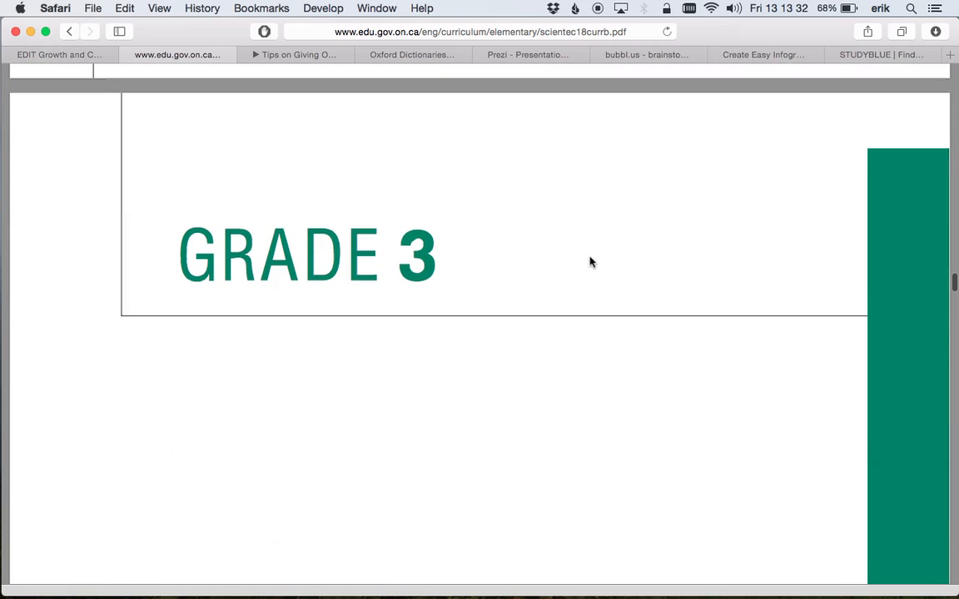
# Examine the Big Ideas table and the Overall Expectations for the Grade 3 plants topic on page 70.
pyautogui.scroll(-10, 590, 262)
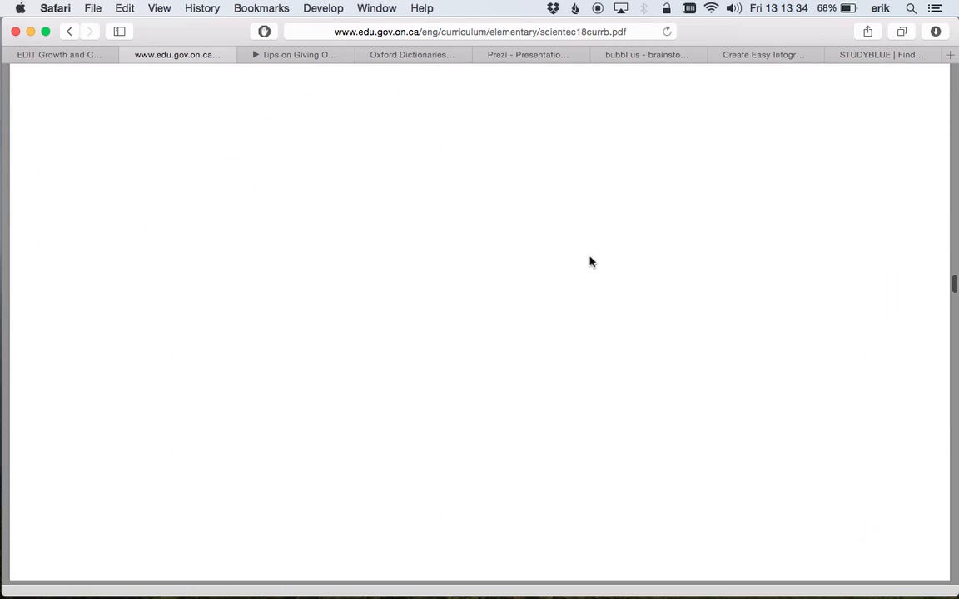
pyautogui.scroll(-5, 591, 255)
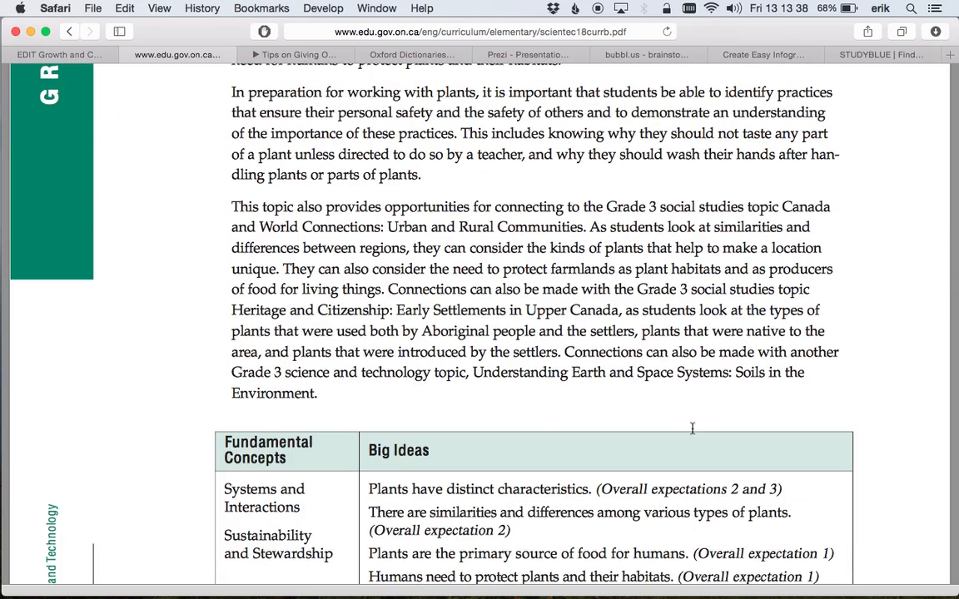
pyautogui.scroll(-5, 539, 299)
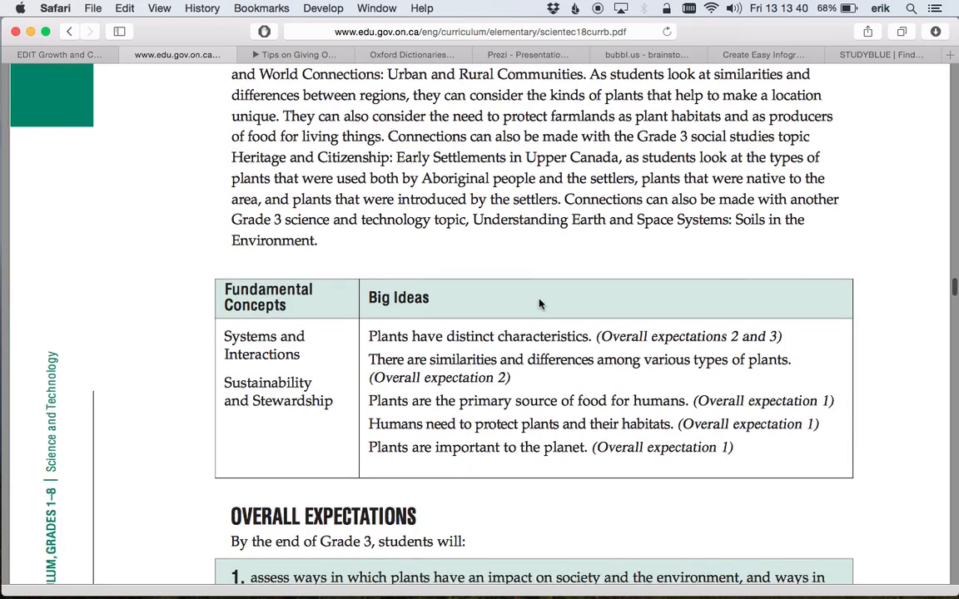
pyautogui.scroll(-2, 537, 300)
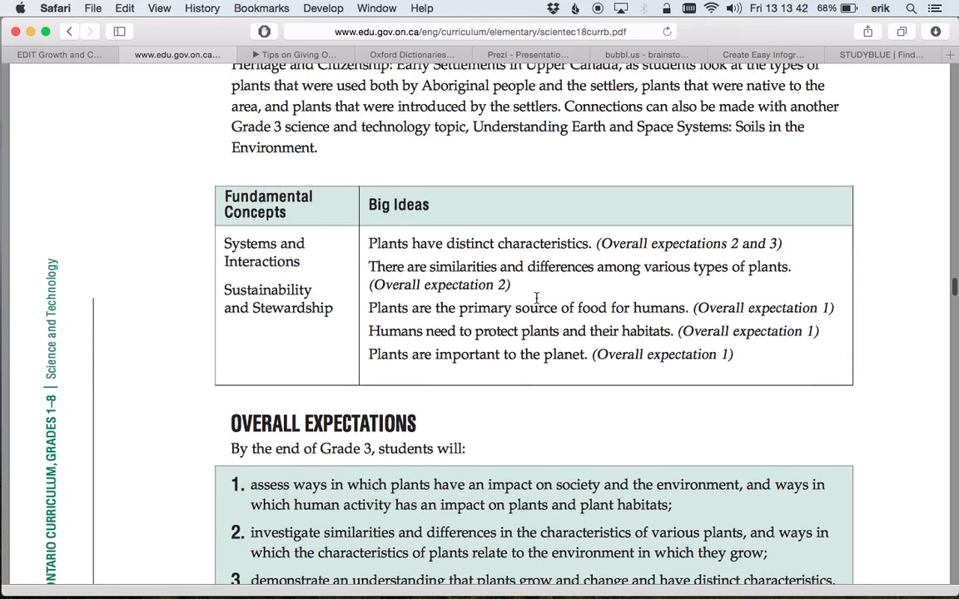
pyautogui.scroll(-4, 535, 296)
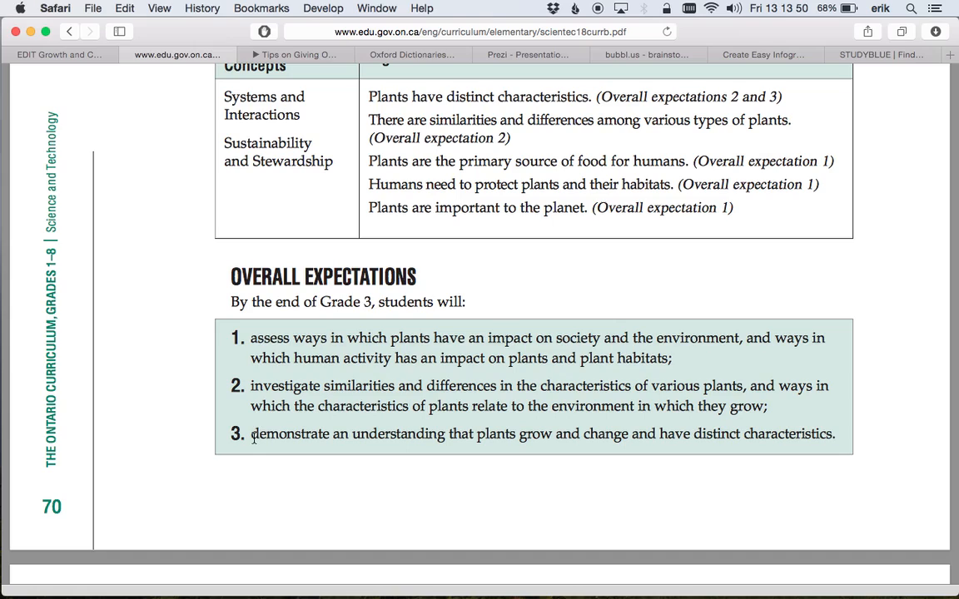
# Highlight overall expectation 3 and its words "demonstrate an understanding" while reading, and clear the selection.
pyautogui.moveTo(252, 437); pyautogui.dragTo(795, 433)
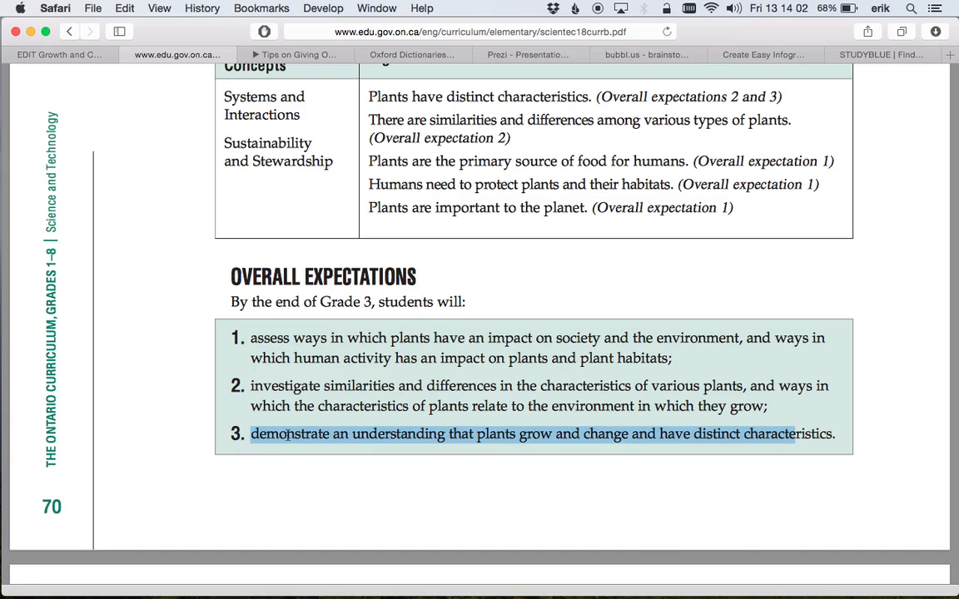
pyautogui.click(449, 434)
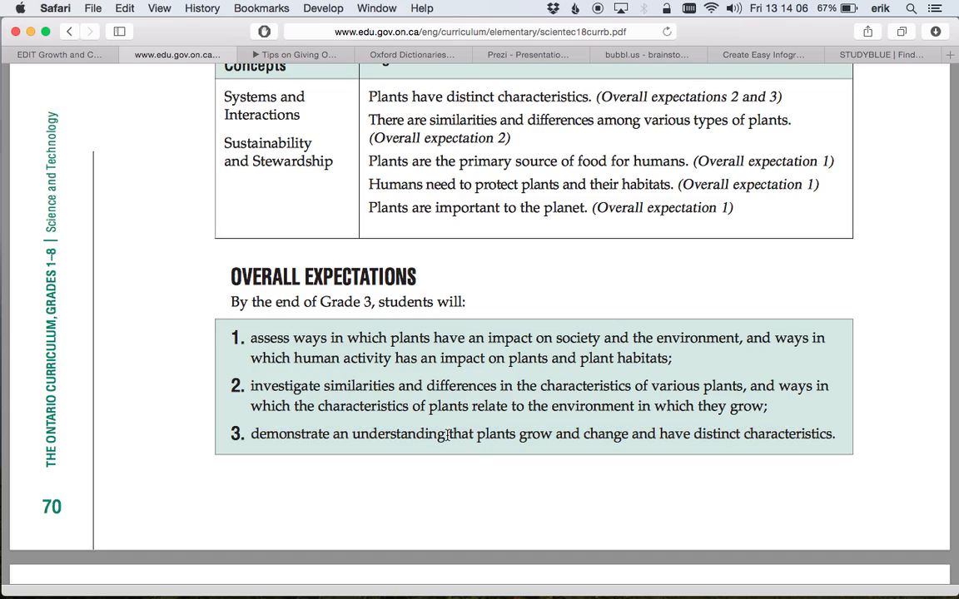
pyautogui.moveTo(447, 434); pyautogui.dragTo(252, 434)
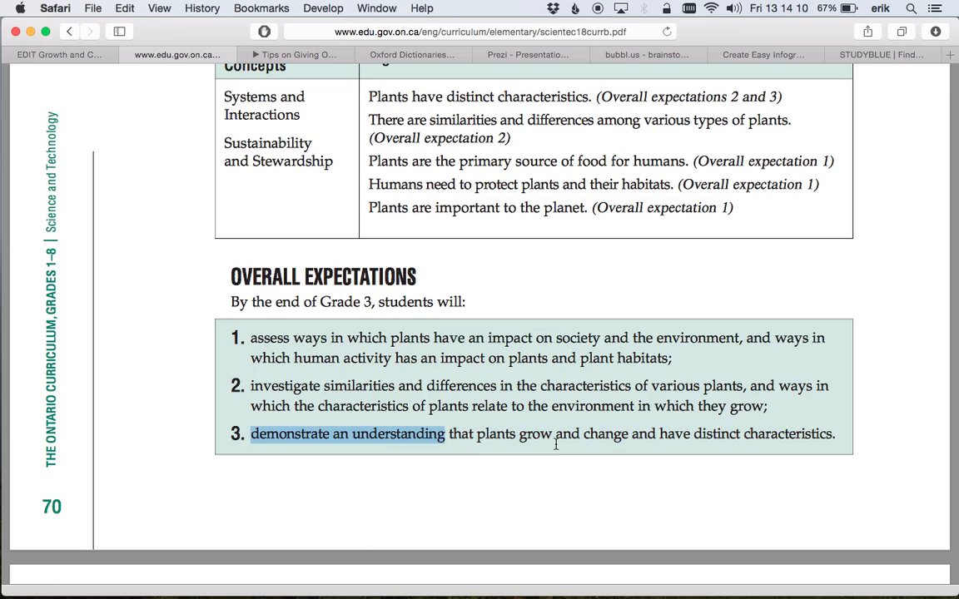
pyautogui.click(896, 239)
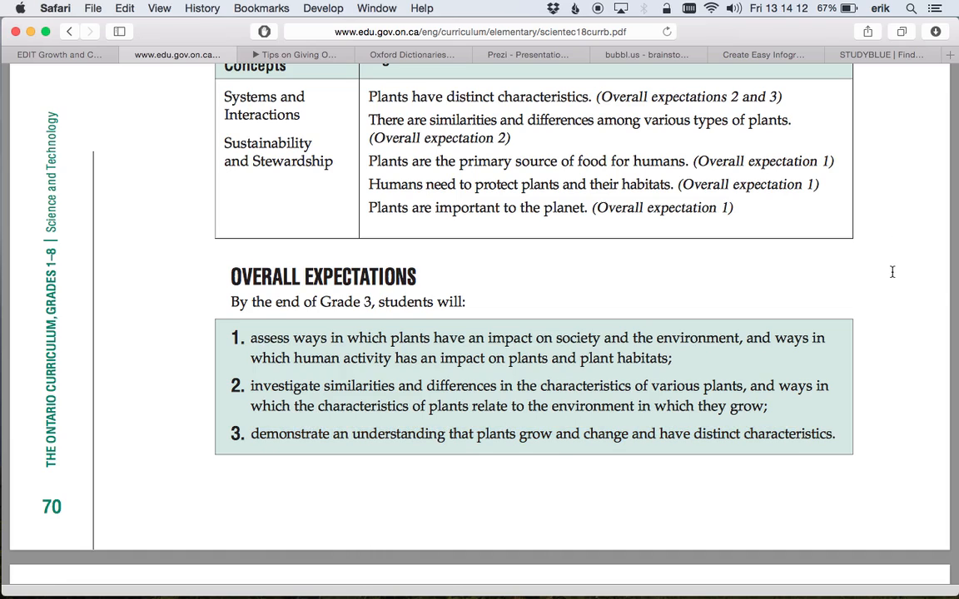
# Review the Grade 3 Specific Expectations, reading item 1.1 and highlighting the heading "Developing Investigation and Communication Skills".
pyautogui.scroll(-5, 877, 272)
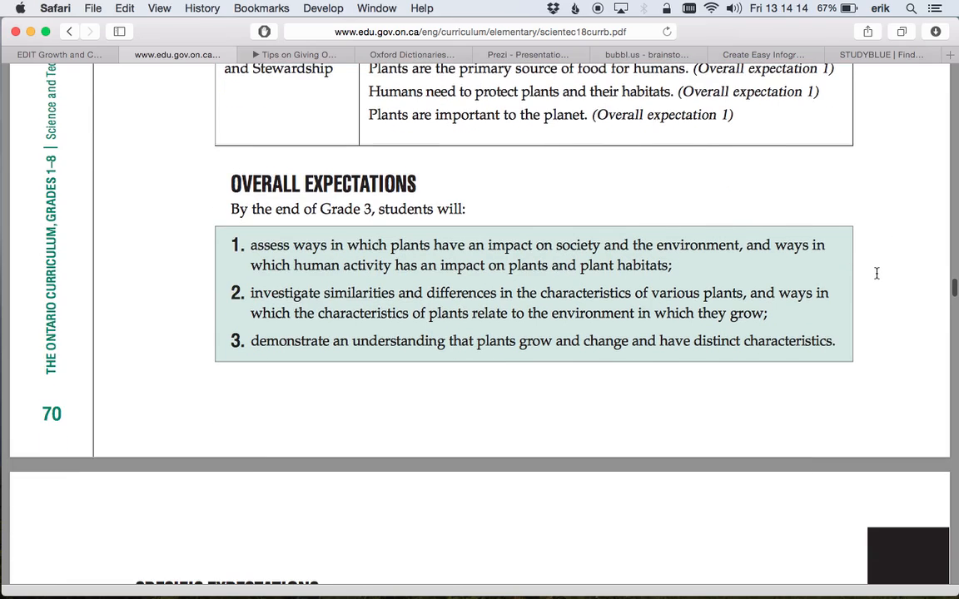
pyautogui.scroll(-10, 875, 272)
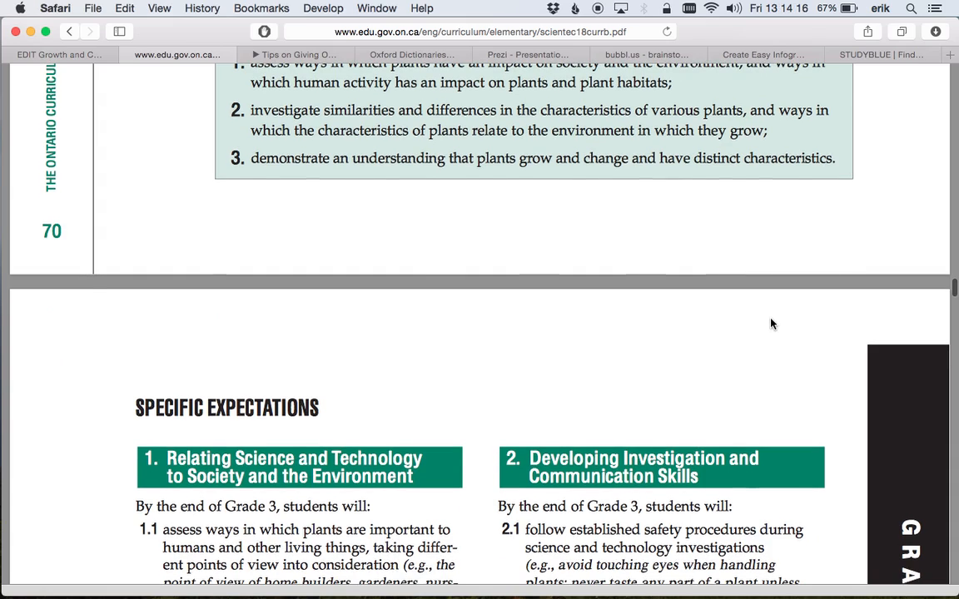
pyautogui.scroll(-5, 771, 324)
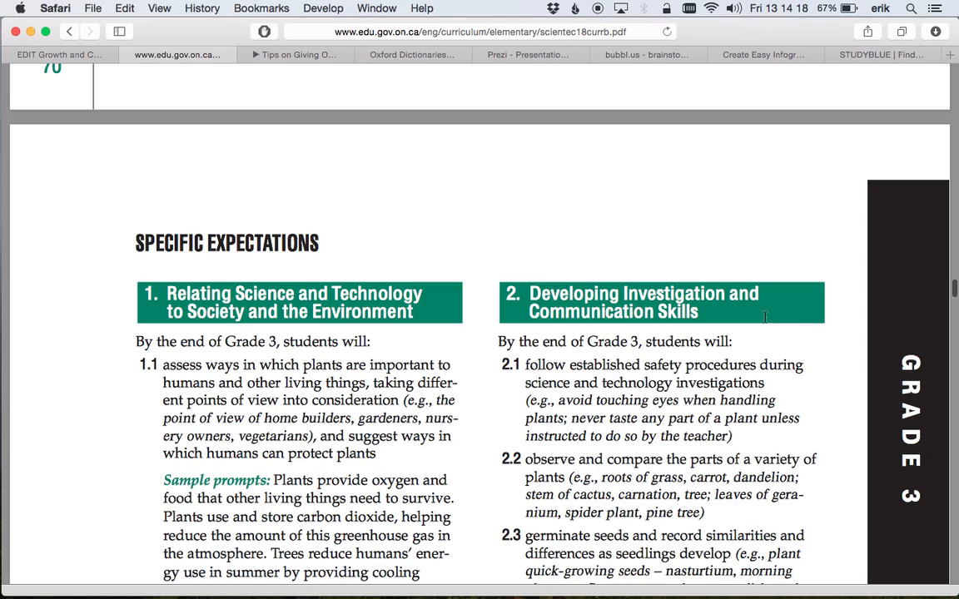
pyautogui.scroll(-2, 391, 325)
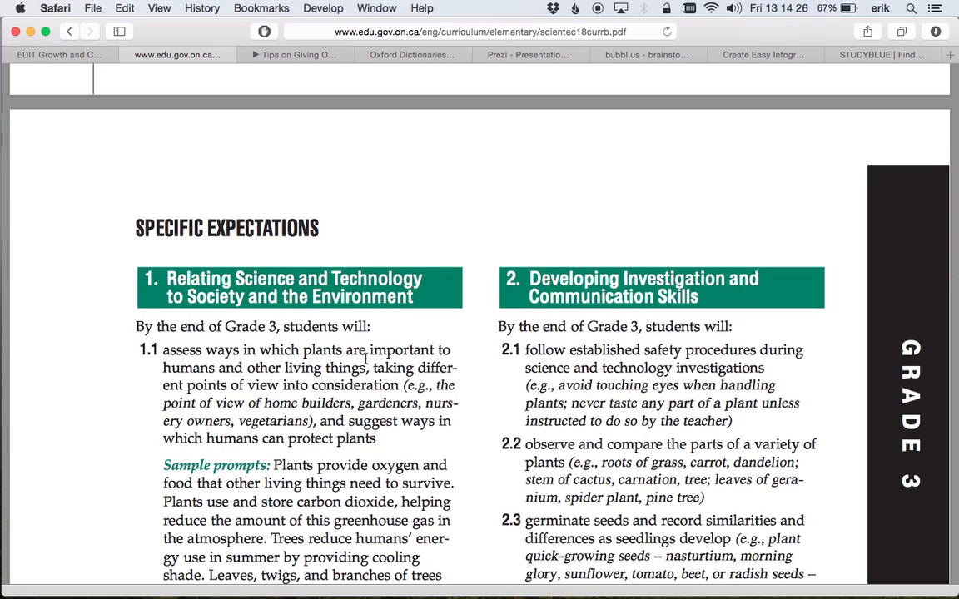
pyautogui.moveTo(311, 351); pyautogui.dragTo(329, 352)
pyautogui.scroll(-5, 470, 398)
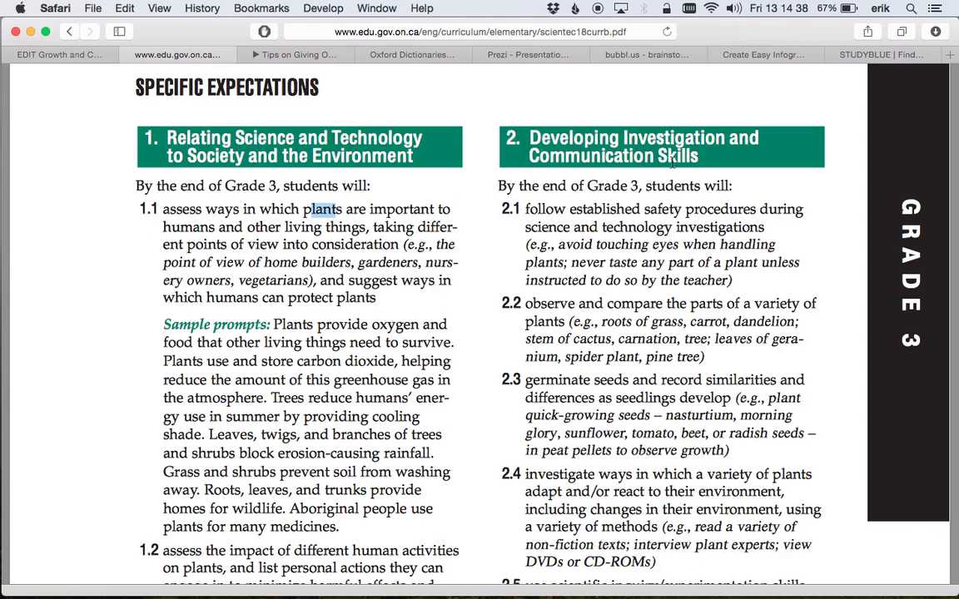
pyautogui.moveTo(529, 135); pyautogui.dragTo(699, 158)
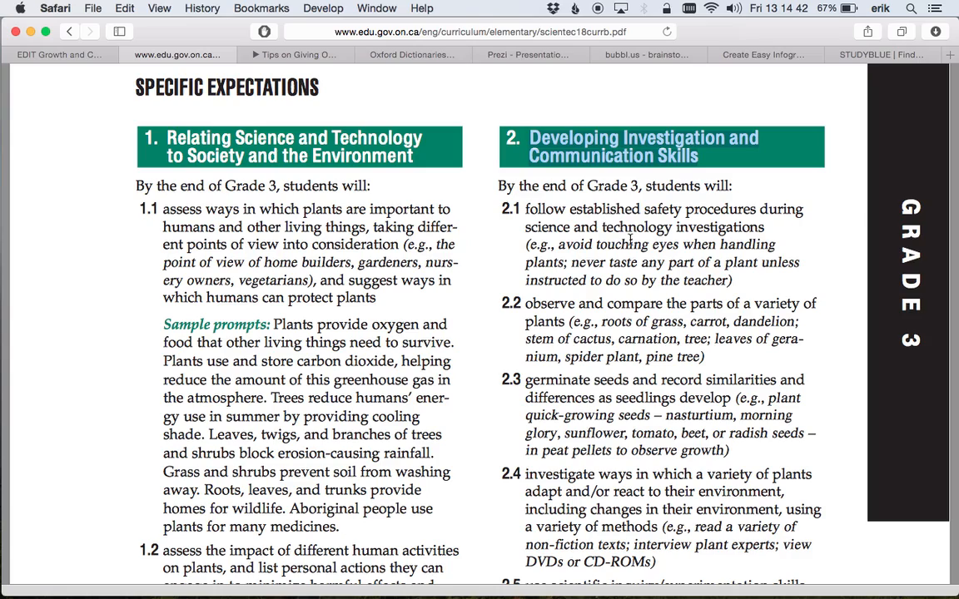
# Read down to specific expectation 2.5, highlight "use scientific inquiry/experimentation skills" and clear the selection.
pyautogui.scroll(-3, 636, 274)
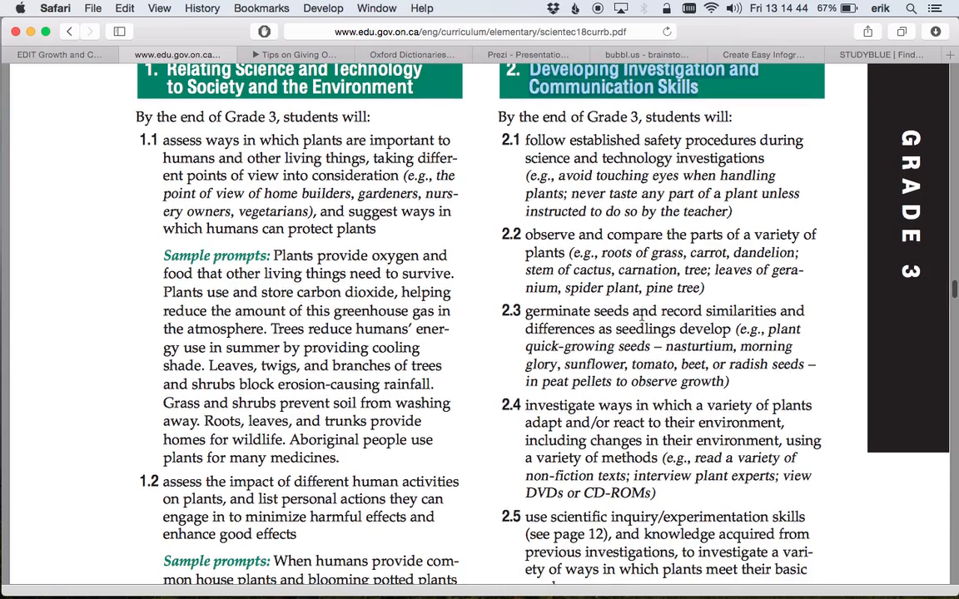
pyautogui.scroll(-2, 633, 313)
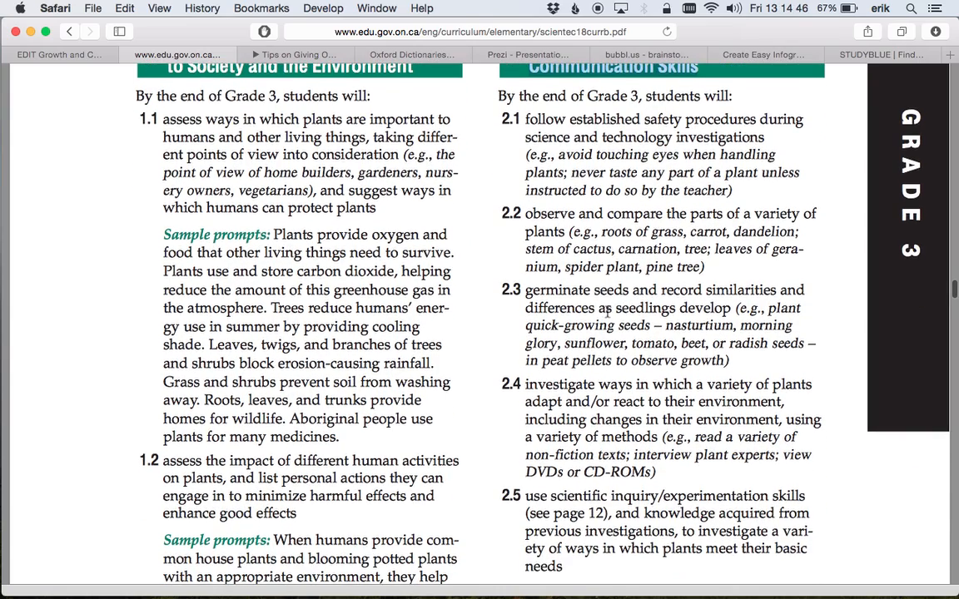
pyautogui.scroll(-4, 606, 309)
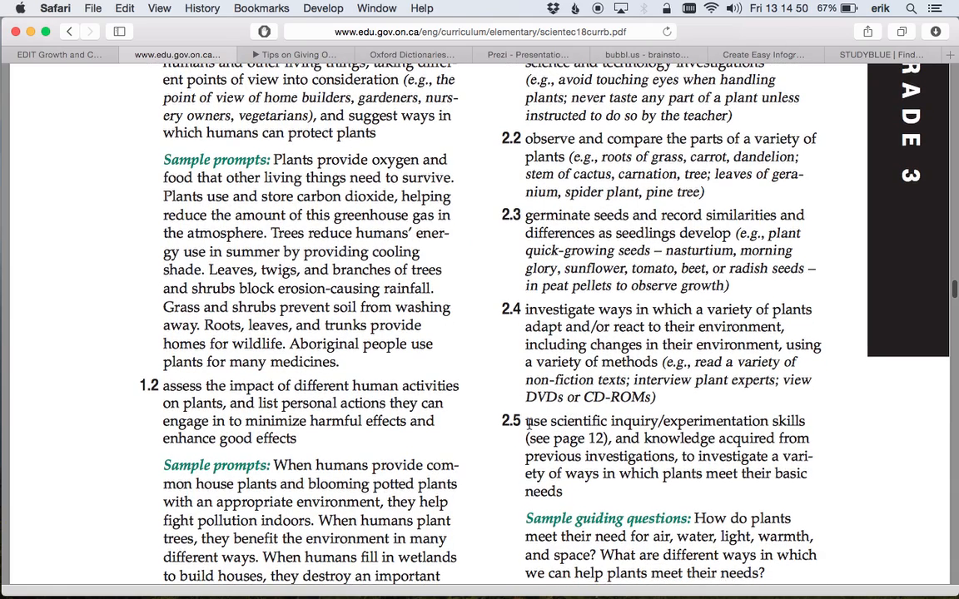
pyautogui.moveTo(526, 423); pyautogui.dragTo(804, 422)
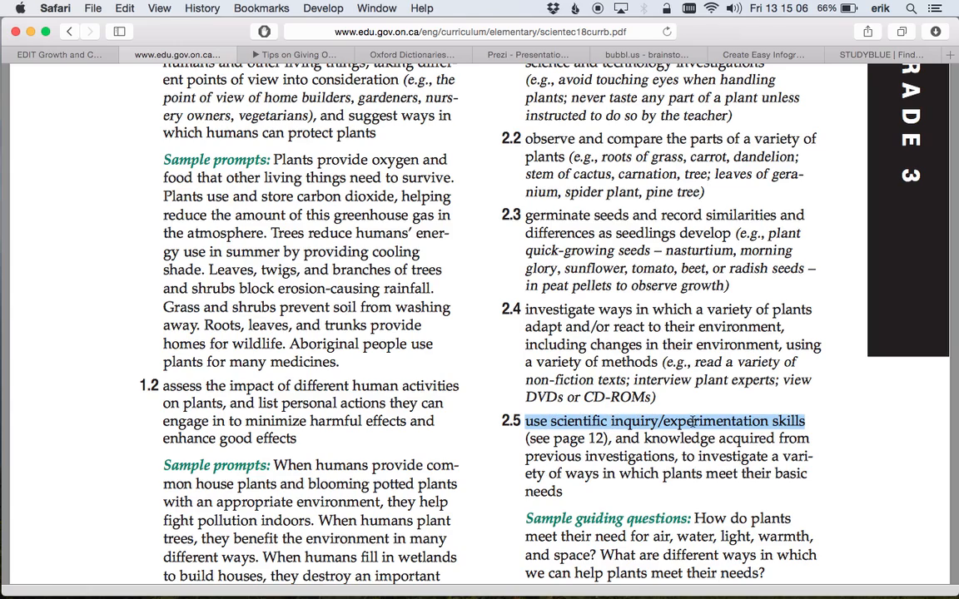
pyautogui.click(488, 436)
# Read specific expectation 2.6, highlight its phrase about using appropriate science and technology vocabulary, and clear the selection.
pyautogui.scroll(-5, 499, 449)
pyautogui.scroll(-2, 543, 482)
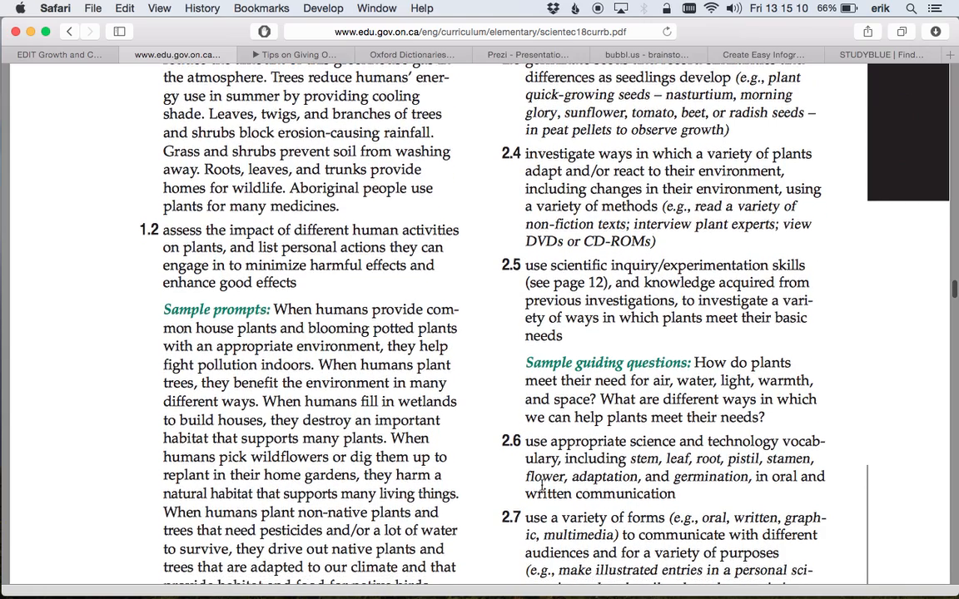
pyautogui.scroll(-1, 541, 487)
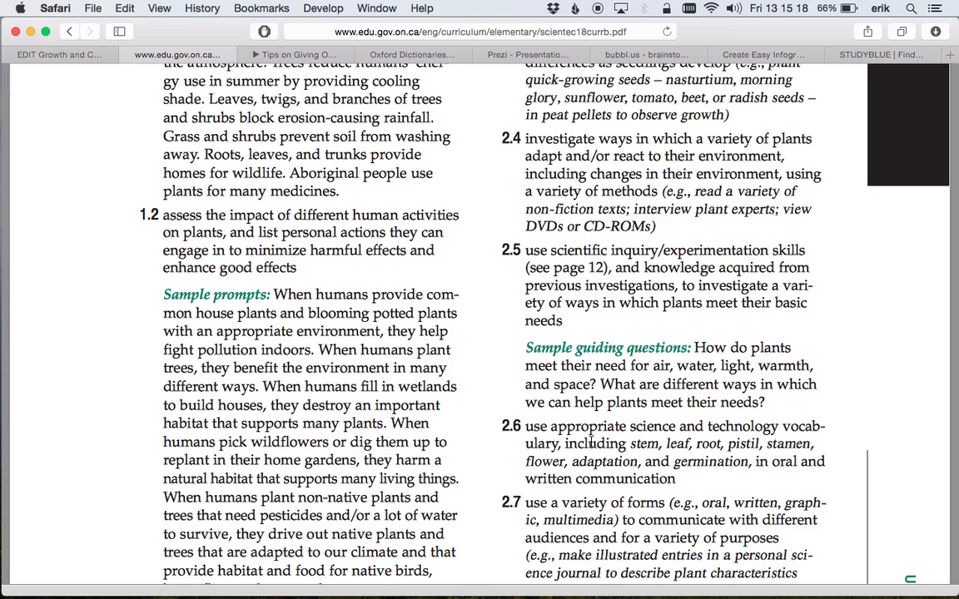
pyautogui.moveTo(530, 426); pyautogui.dragTo(778, 426)
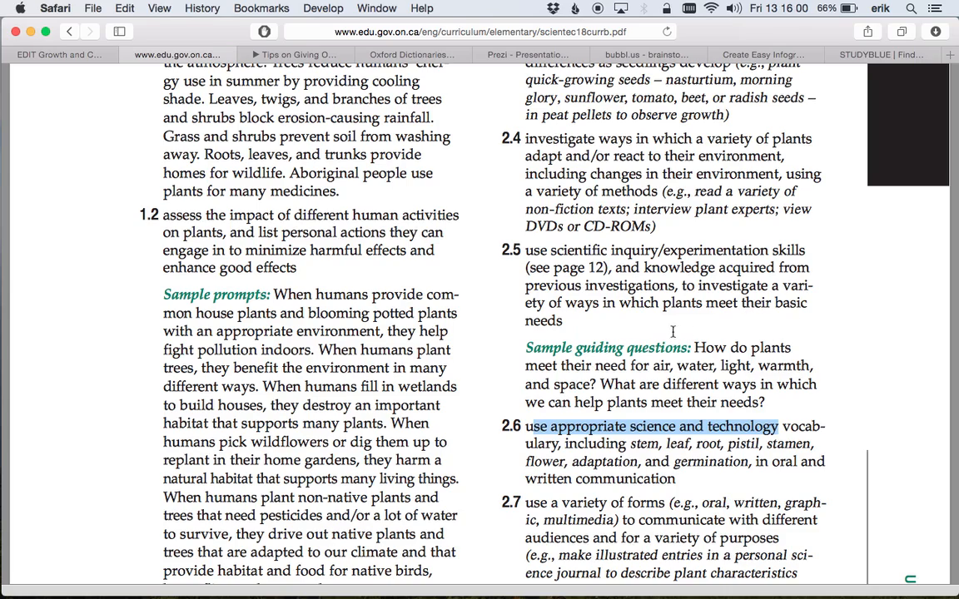
pyautogui.click(597, 295)
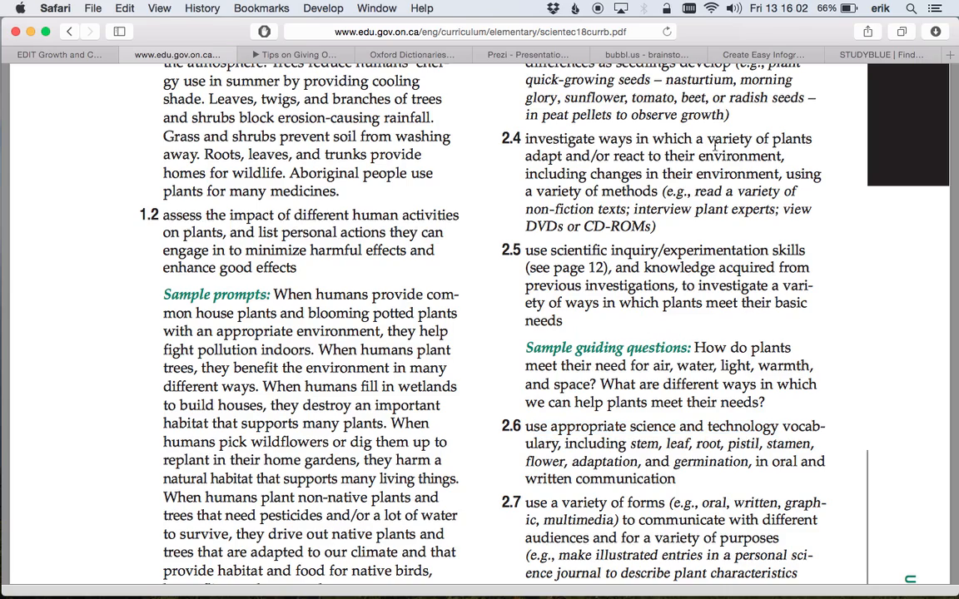
# Highlight the "see page 12" reference in specific expectation 2.5, clear it, and go to the skill continua section on page 12.
pyautogui.moveTo(601, 268); pyautogui.dragTo(529, 268)
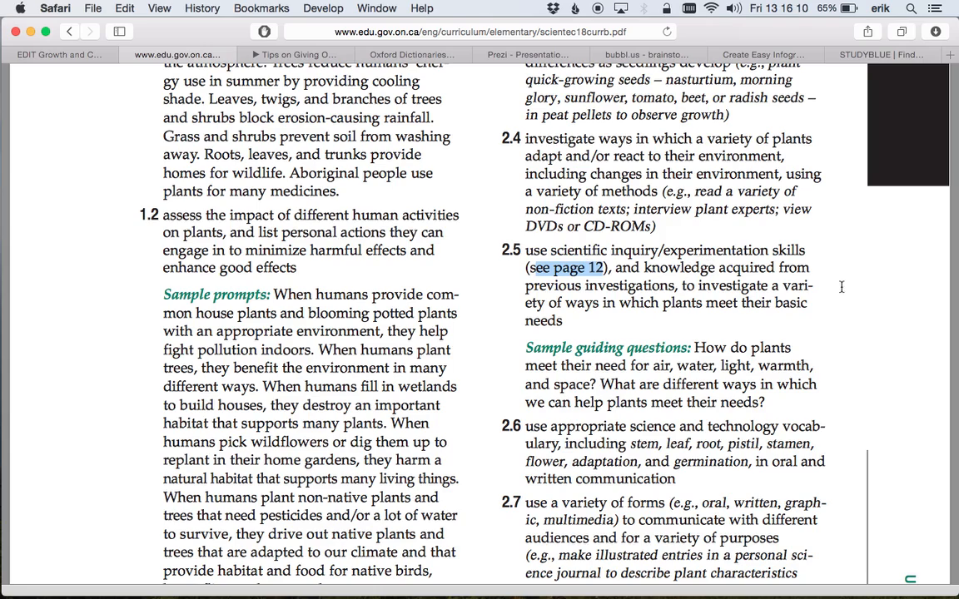
pyautogui.click(768, 288)
pyautogui.scroll(1, 866, 315)
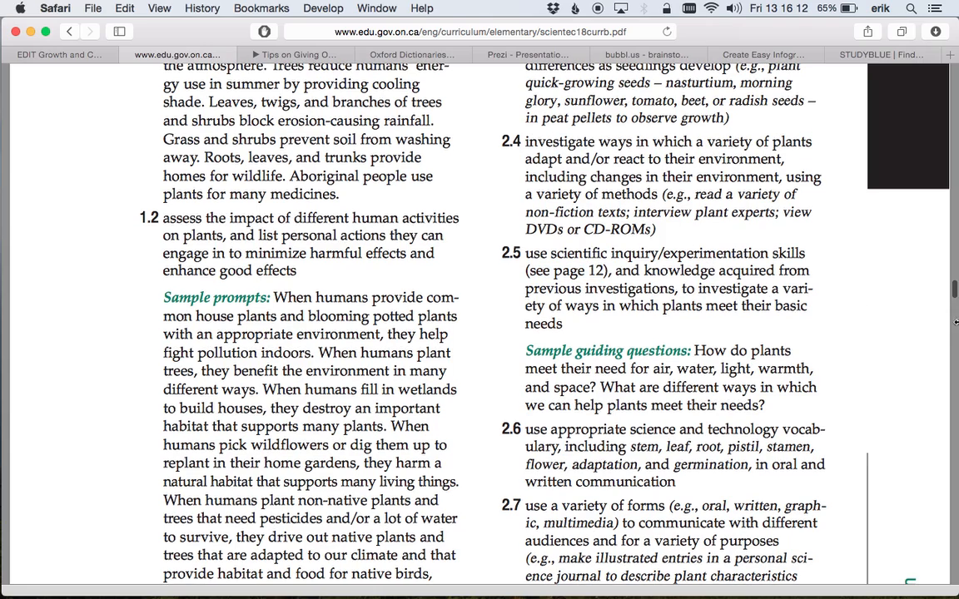
pyautogui.moveTo(955, 289); pyautogui.dragTo(955, 116)
pyautogui.scroll(15, 829, 206)
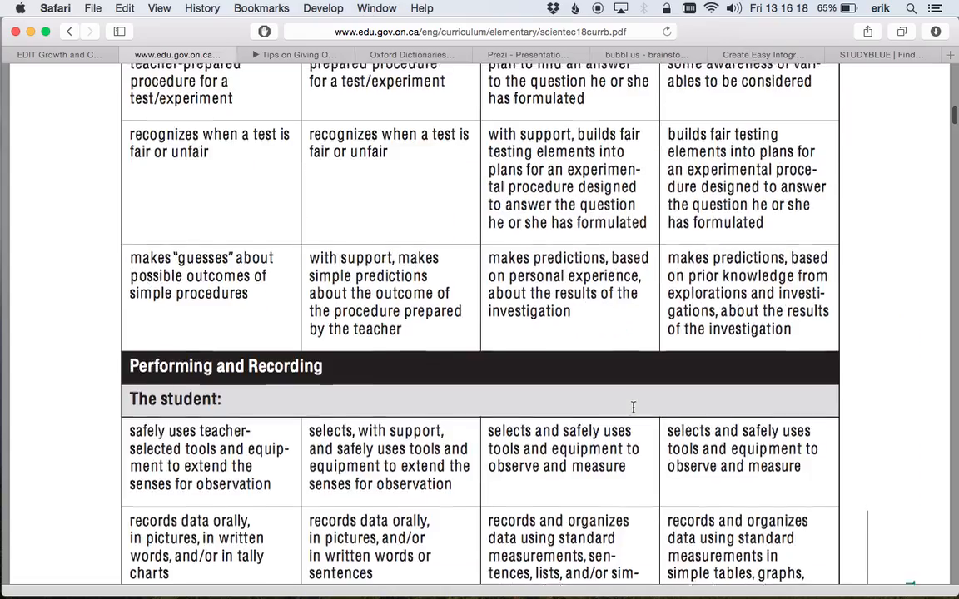
pyautogui.scroll(5, 636, 411)
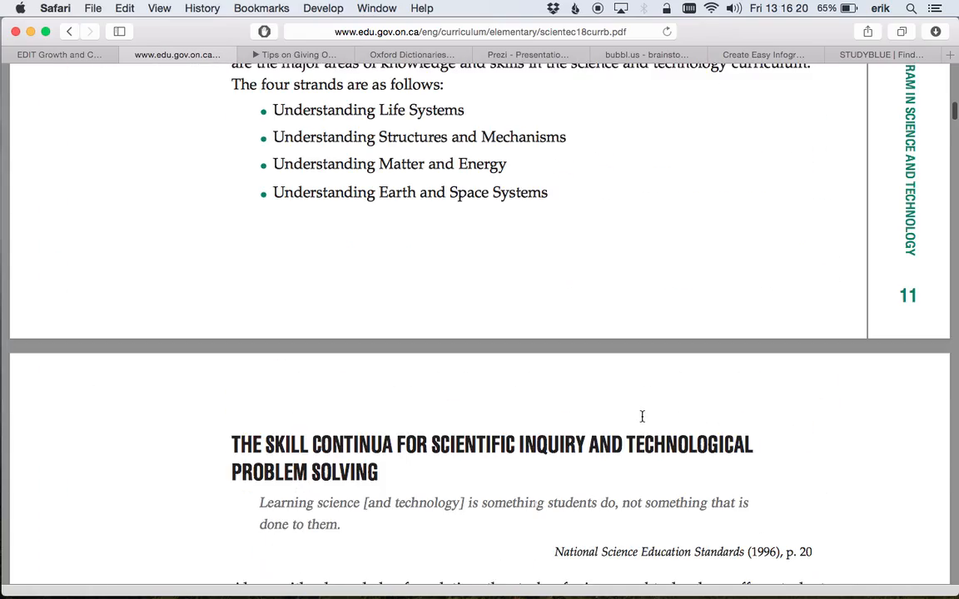
pyautogui.scroll(-5, 642, 416)
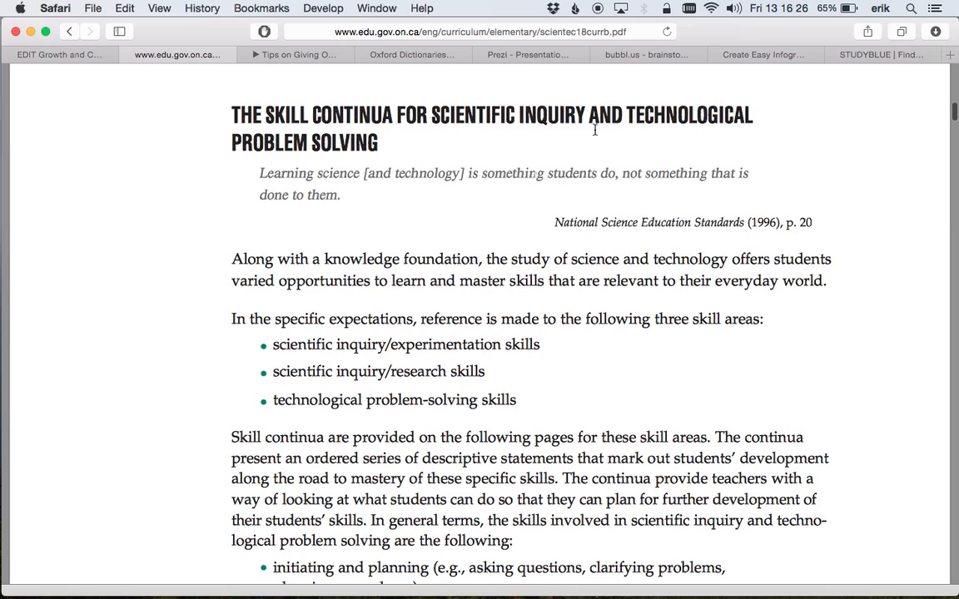
# Read the page 12 skill areas and general skills, and highlight the word "communicating" in the last bullet.
pyautogui.scroll(-1, 422, 236)
pyautogui.scroll(-2, 421, 236)
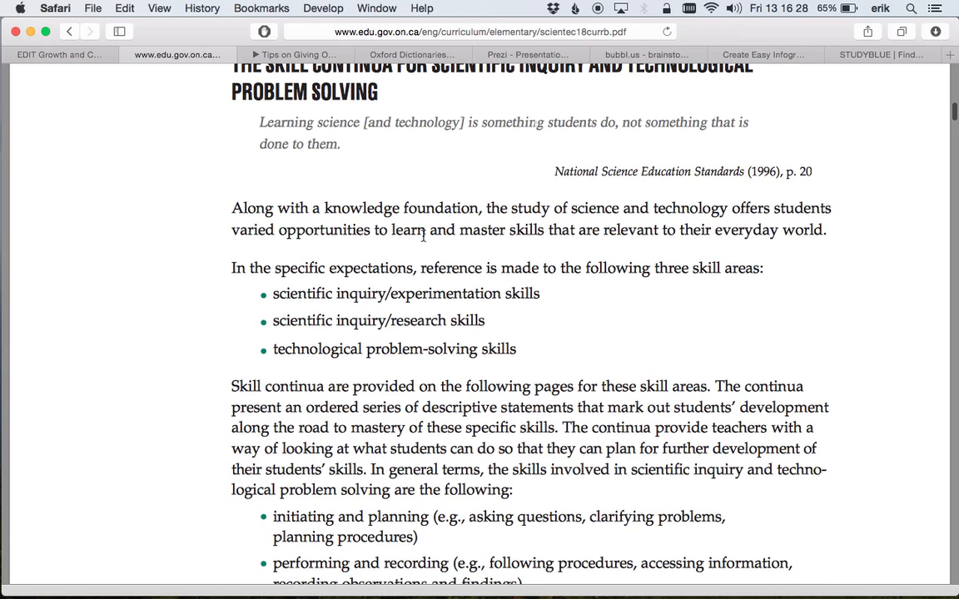
pyautogui.scroll(-4, 464, 456)
pyautogui.scroll(-2, 616, 402)
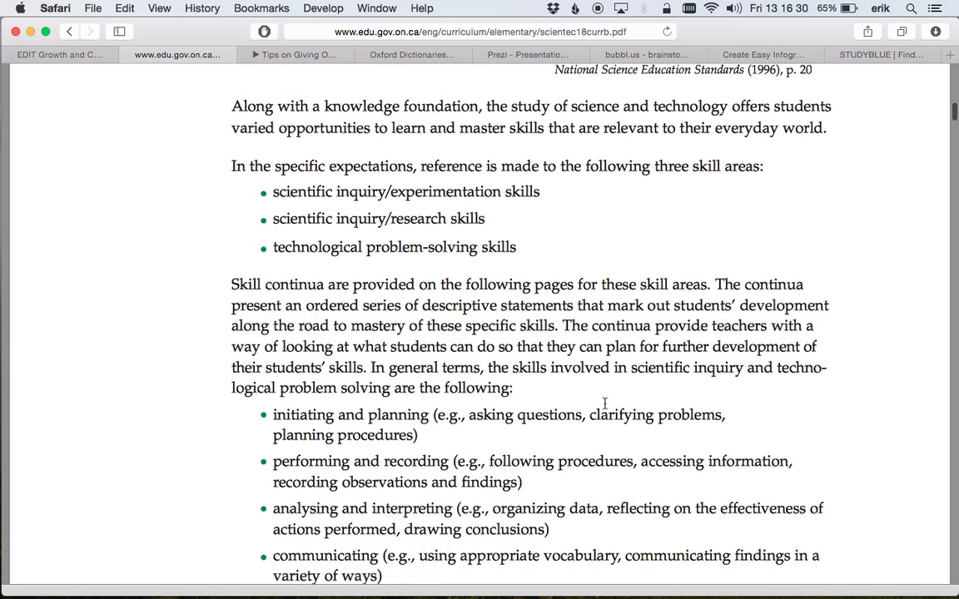
pyautogui.scroll(-1, 605, 402)
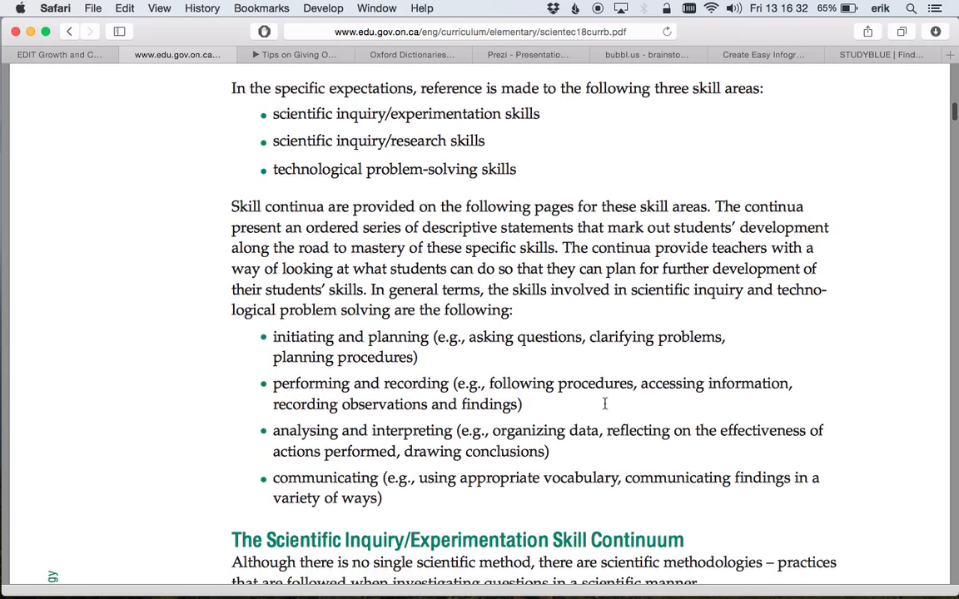
pyautogui.scroll(-1, 605, 403)
pyautogui.scroll(-3, 604, 403)
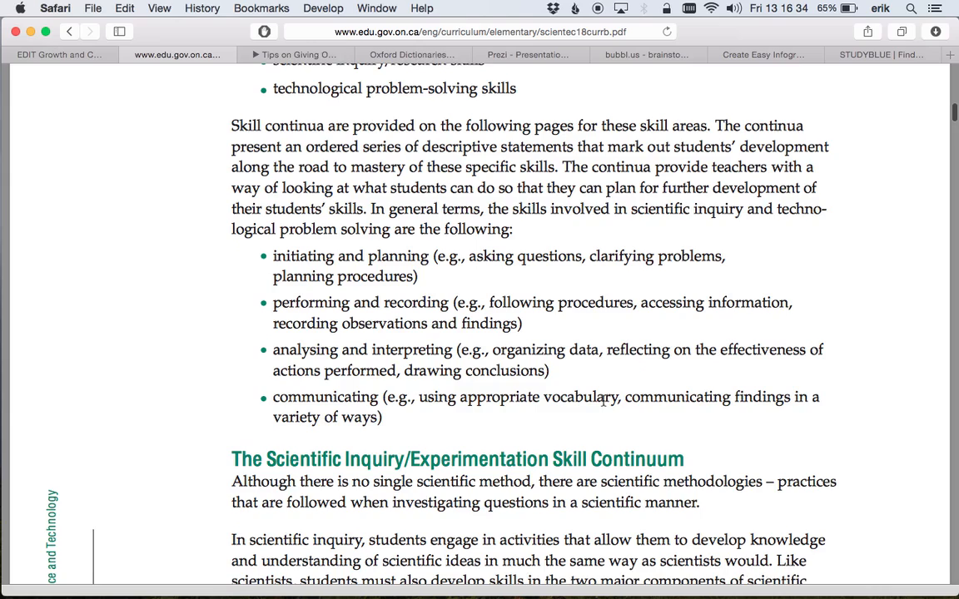
pyautogui.moveTo(379, 389); pyautogui.dragTo(271, 391)
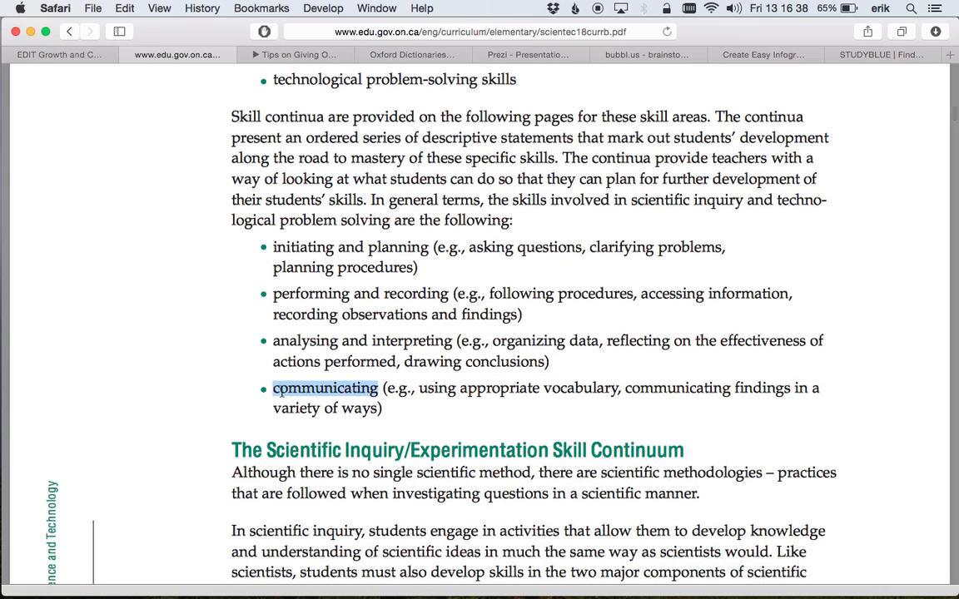
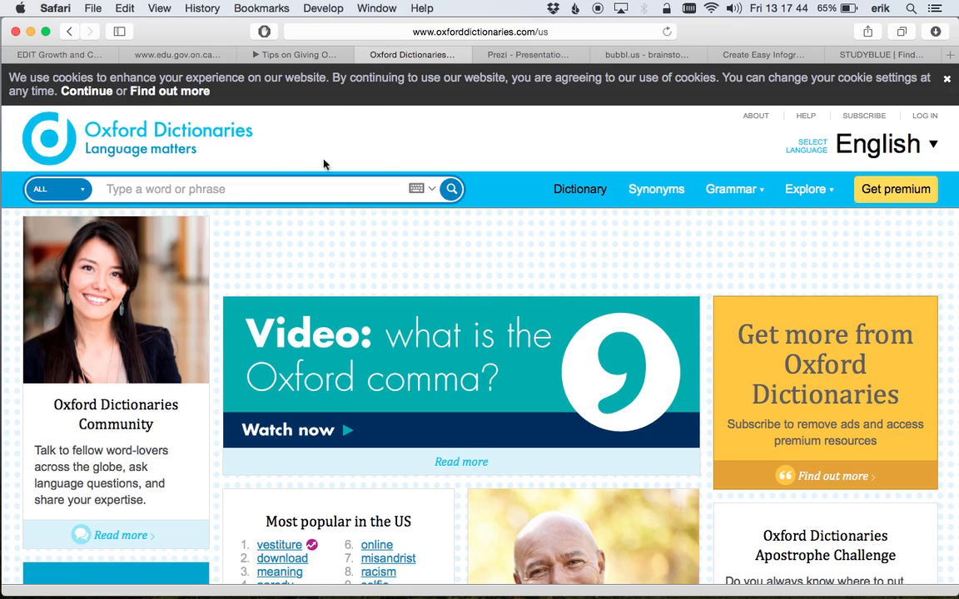
# Look over the Oxford Dictionaries home page, then the already opened Prezi site and the YouTube video on giving oral presentations.
pyautogui.scroll(-3, 223, 265)
pyautogui.scroll(-10, 249, 291)
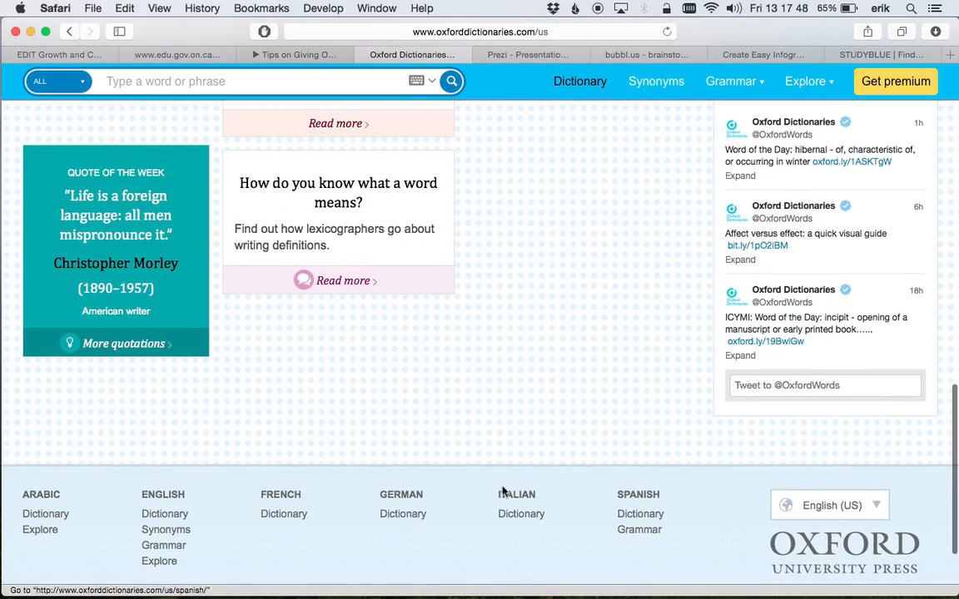
pyautogui.scroll(10, 523, 453)
pyautogui.scroll(5, 524, 453)
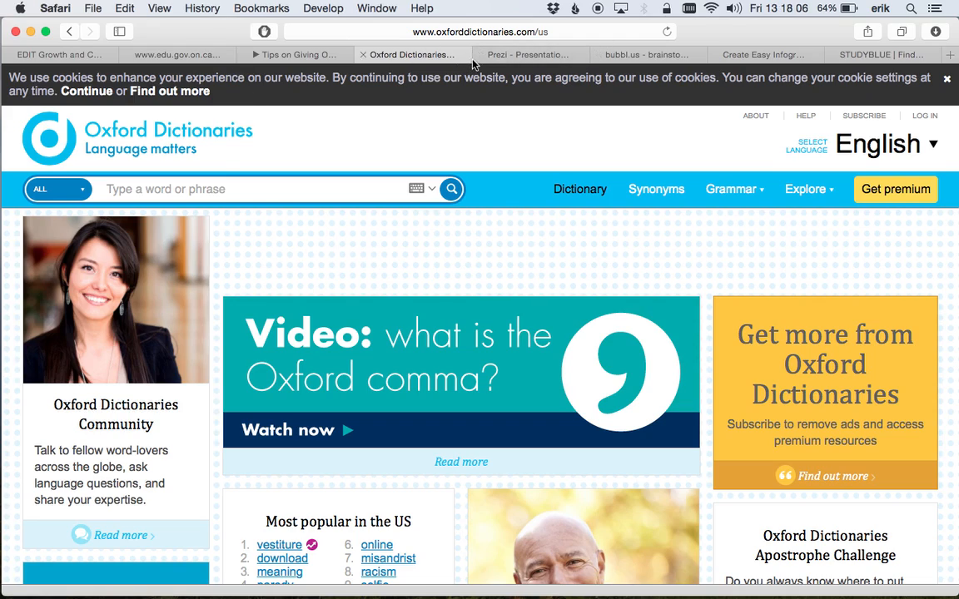
pyautogui.click(513, 55)
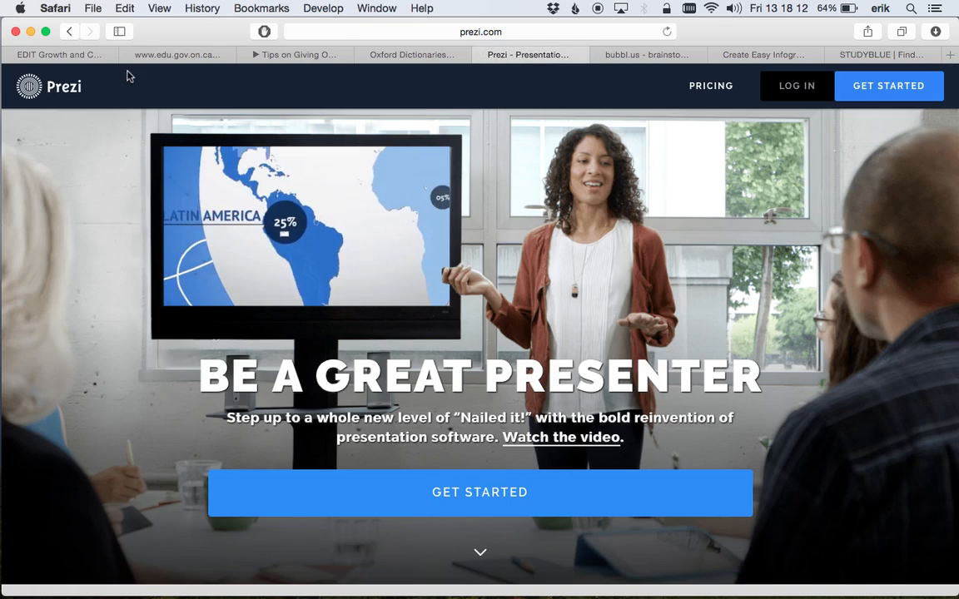
pyautogui.click(322, 55)
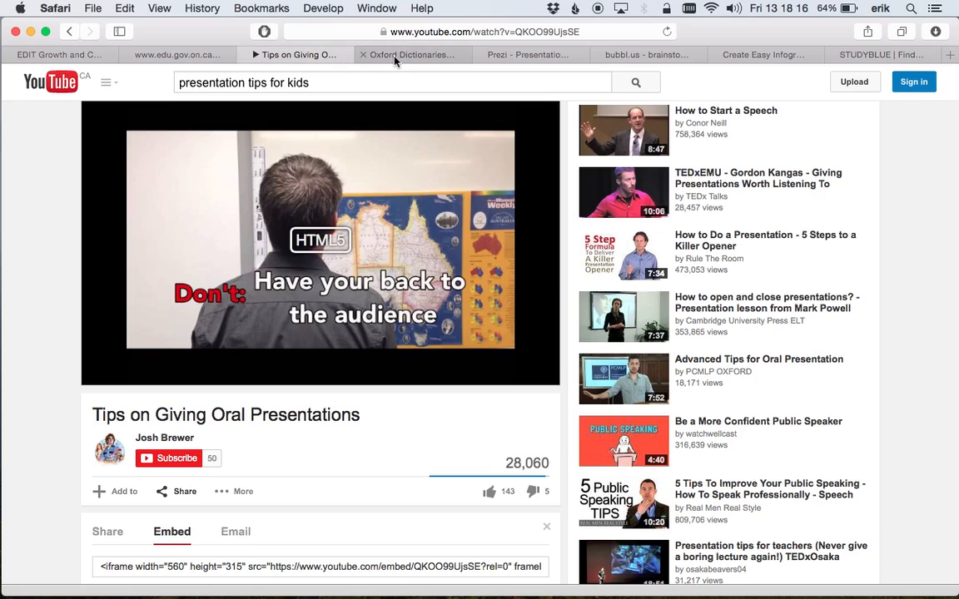
# On the LibGuides Growth and Changes in Plants page, rename the "How to [write a 5 paragraph essay]" box as "How to Improve your Communication" and save it.
pyautogui.click(54, 58)
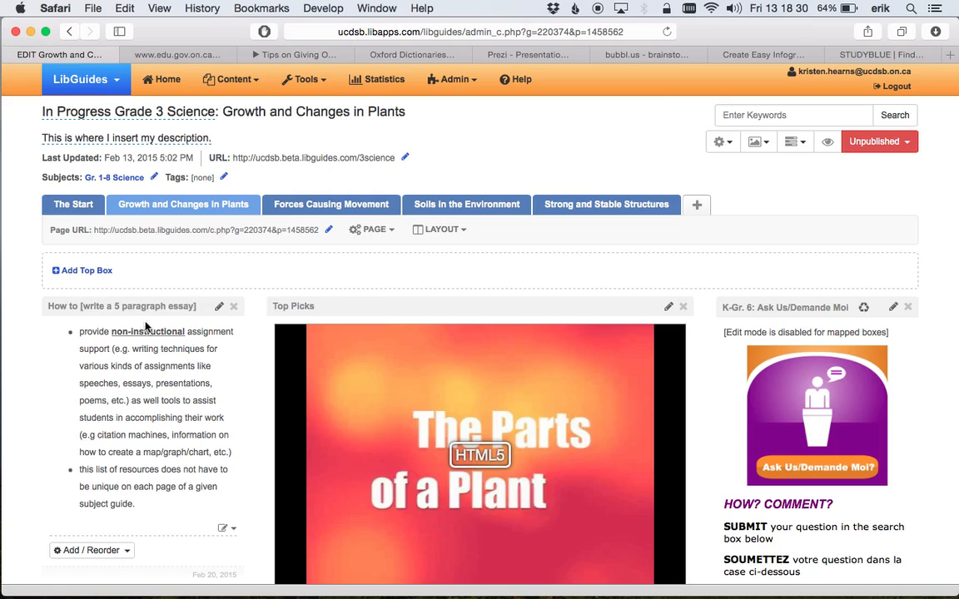
pyautogui.click(221, 309)
pyautogui.click(457, 287)
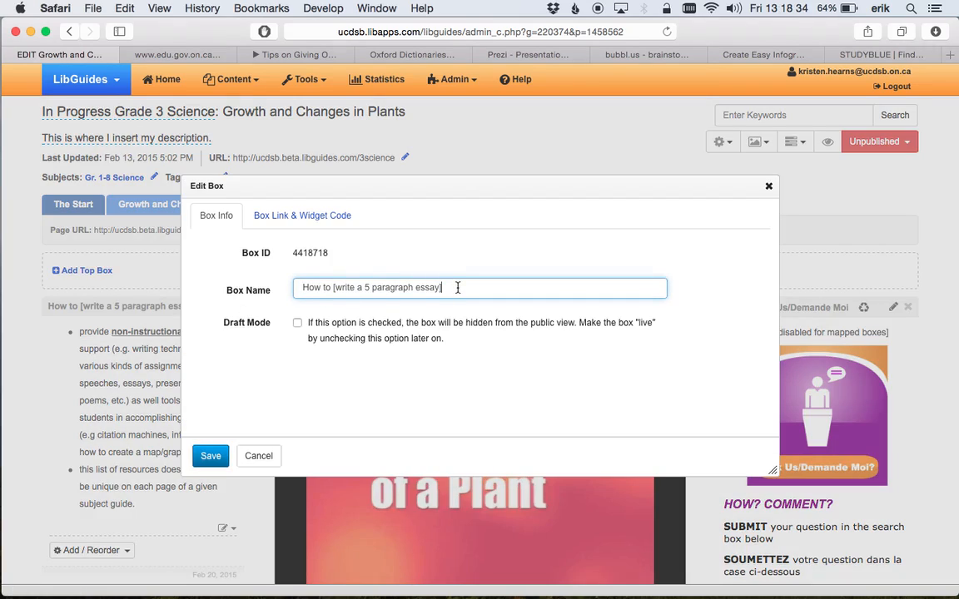
pyautogui.moveTo(457, 287); pyautogui.dragTo(342, 293)
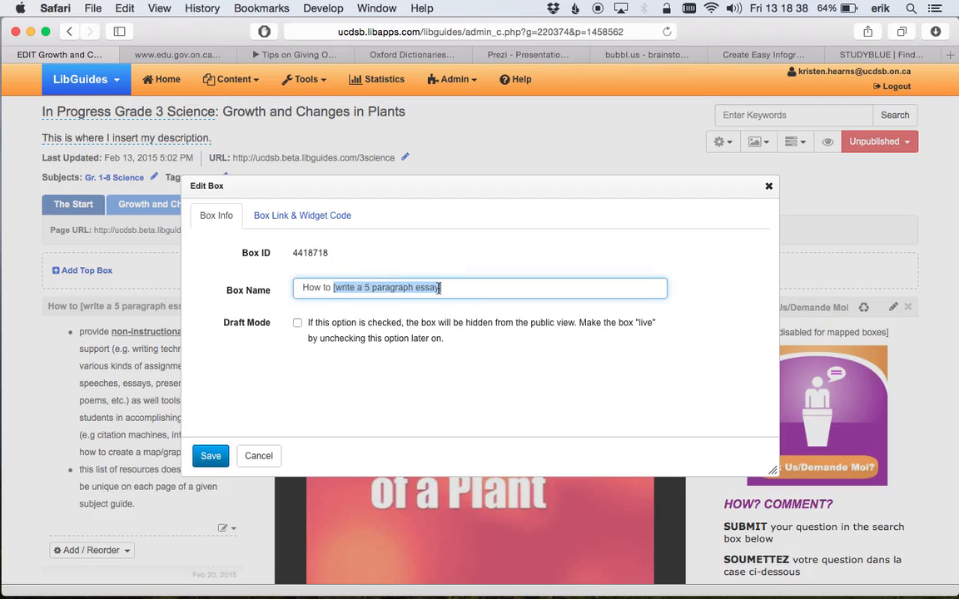
pyautogui.moveTo(439, 289); pyautogui.dragTo(457, 289)
pyautogui.press('BackSpace')
pyautogui.press('super+z')
pyautogui.press('BackSpace')
pyautogui.press('super+z')
pyautogui.press('BackSpace')
pyautogui.write('Impr')
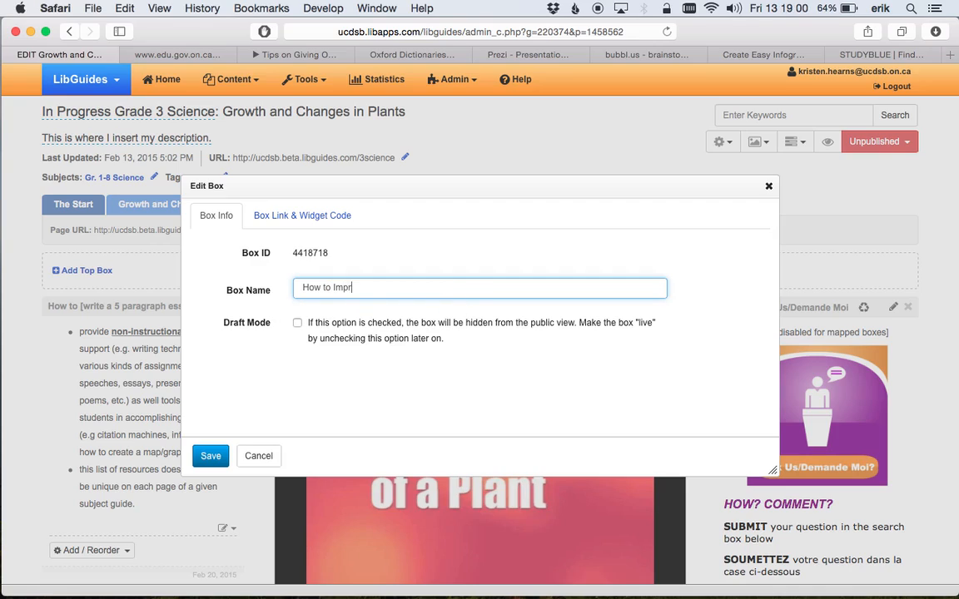
pyautogui.write('ove Your')
pyautogui.write('ou')
pyautogui.write('your Communicatio')
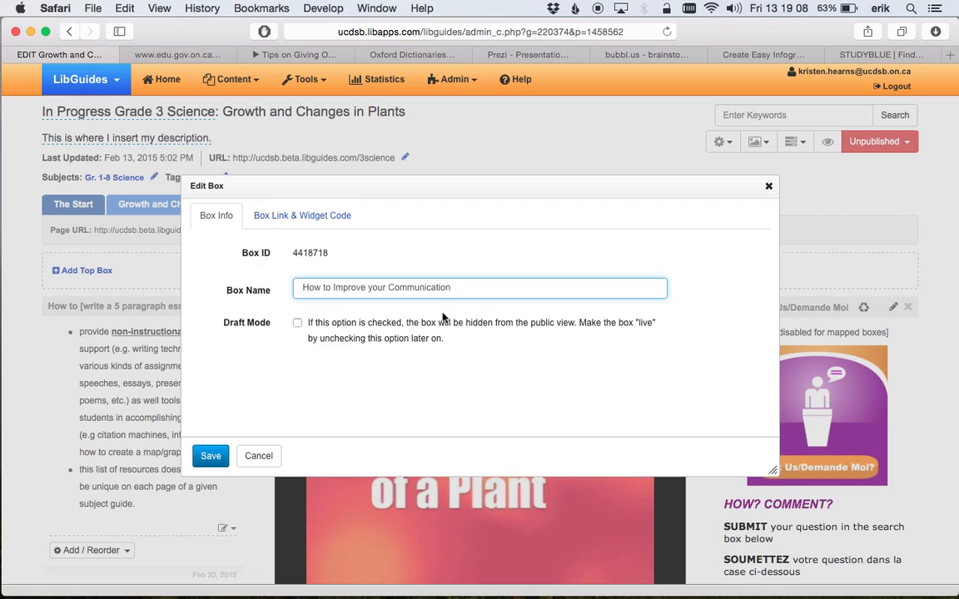
pyautogui.click(209, 457)
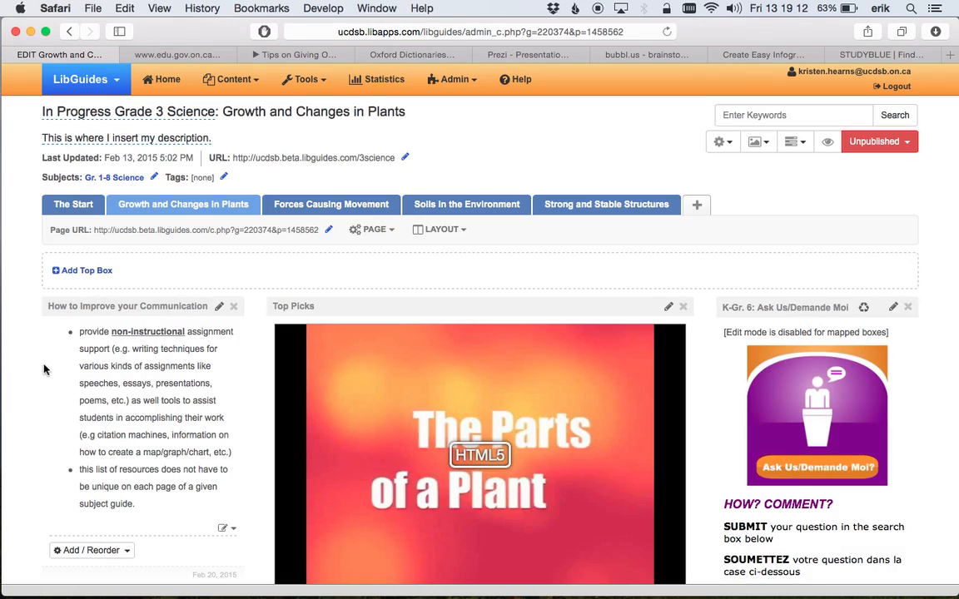
# Start adding a new Media / Widget item to the "How to Improve your Communication" box.
pyautogui.scroll(-3, 44, 366)
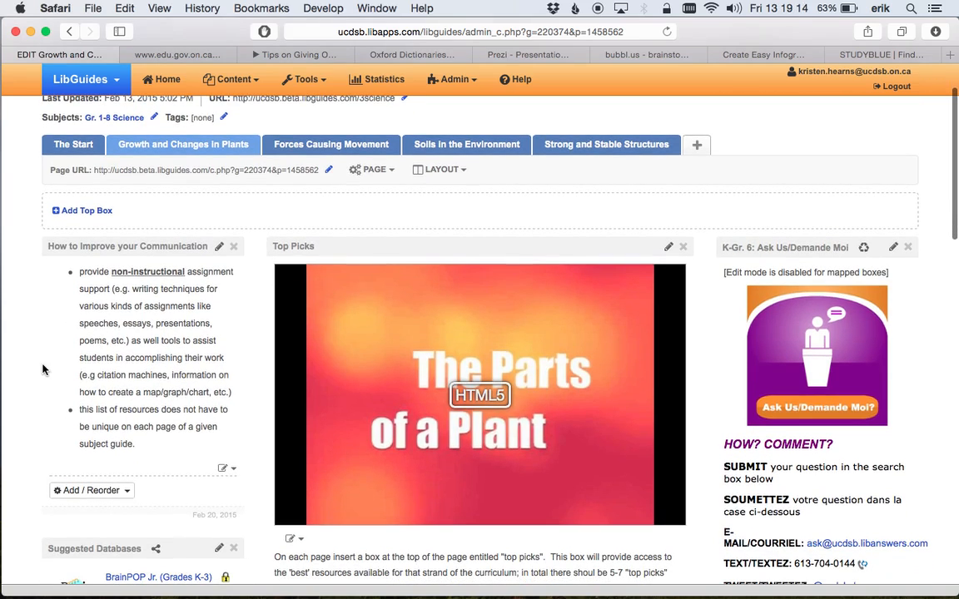
pyautogui.scroll(-1, 45, 370)
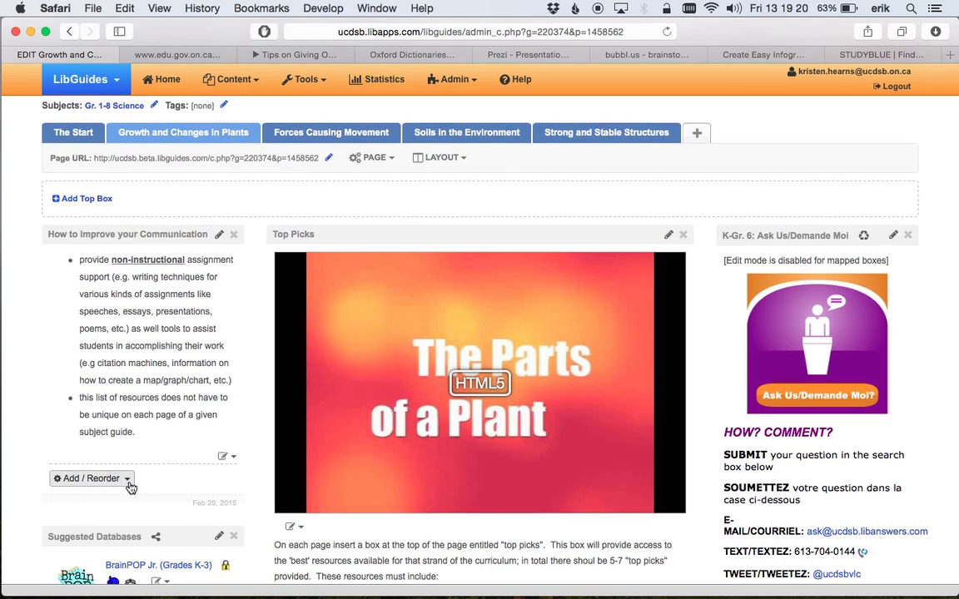
pyautogui.click(127, 478)
pyautogui.scroll(-5, 92, 500)
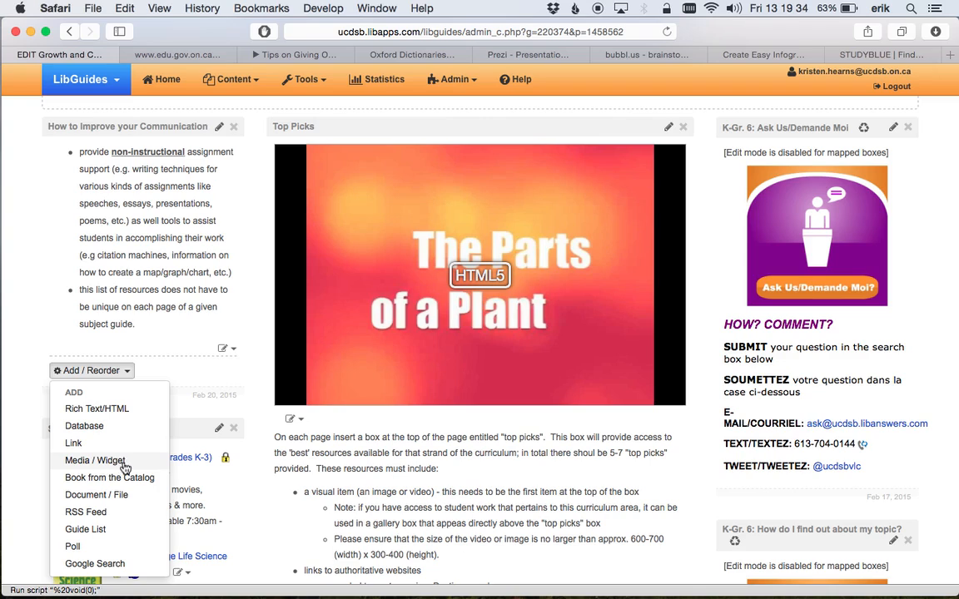
pyautogui.click(117, 463)
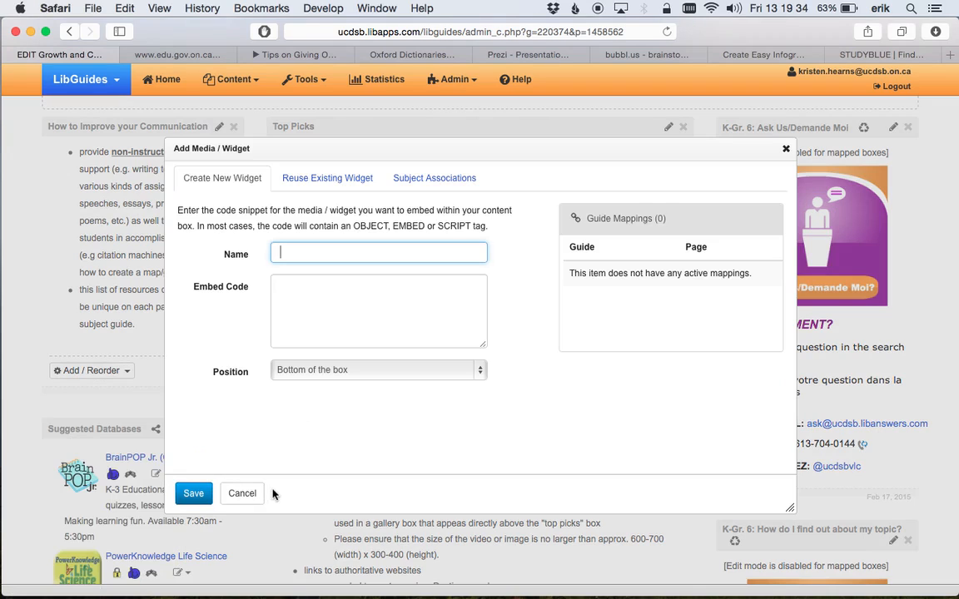
# Switch to YouTube and bring up the embed code in the sharing options of the "Tips on Giving Oral Presentations" video.
pyautogui.click(283, 55)
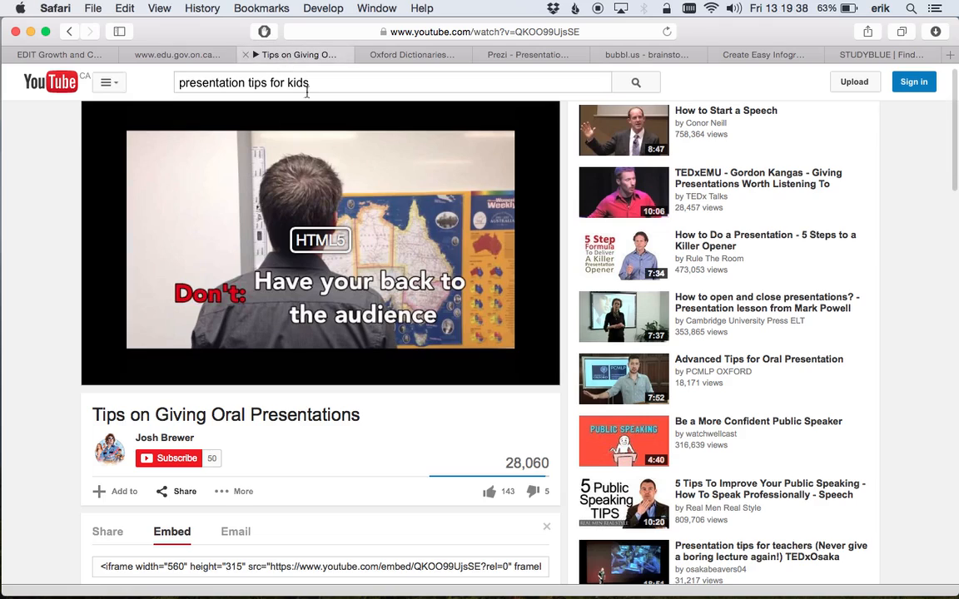
pyautogui.click(173, 491)
pyautogui.scroll(-2, 178, 432)
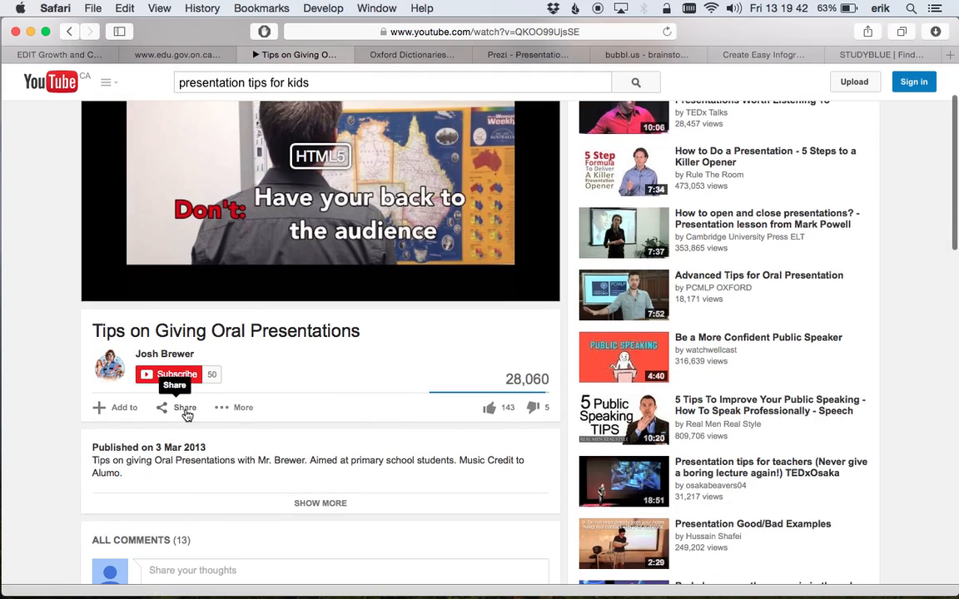
pyautogui.click(184, 408)
pyautogui.scroll(-2, 184, 407)
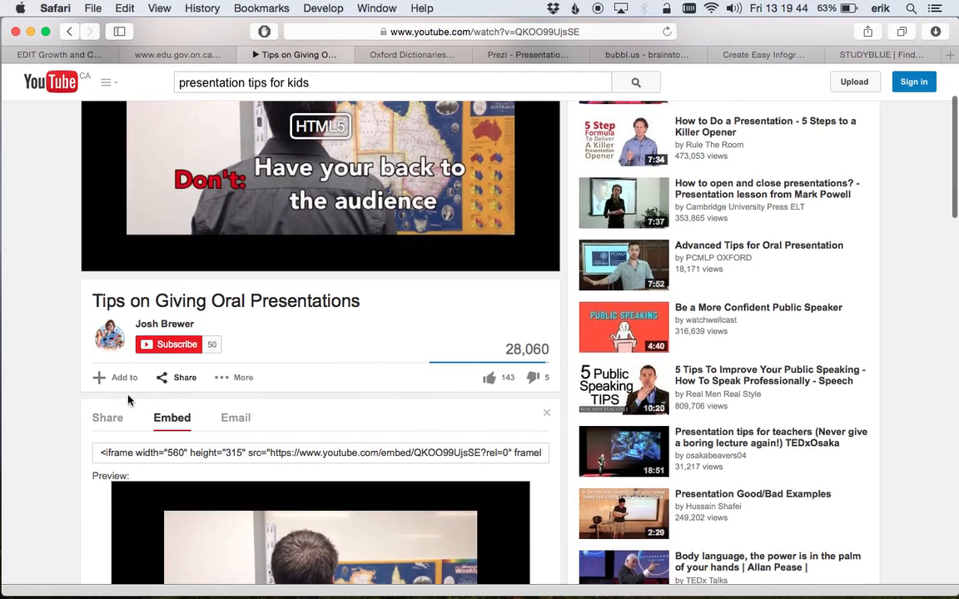
pyautogui.click(111, 424)
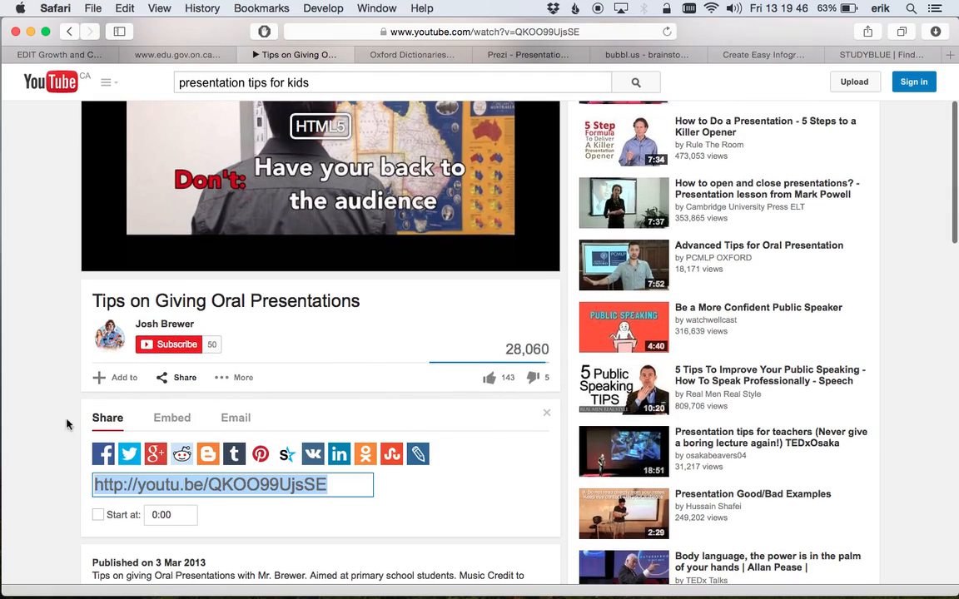
pyautogui.click(168, 424)
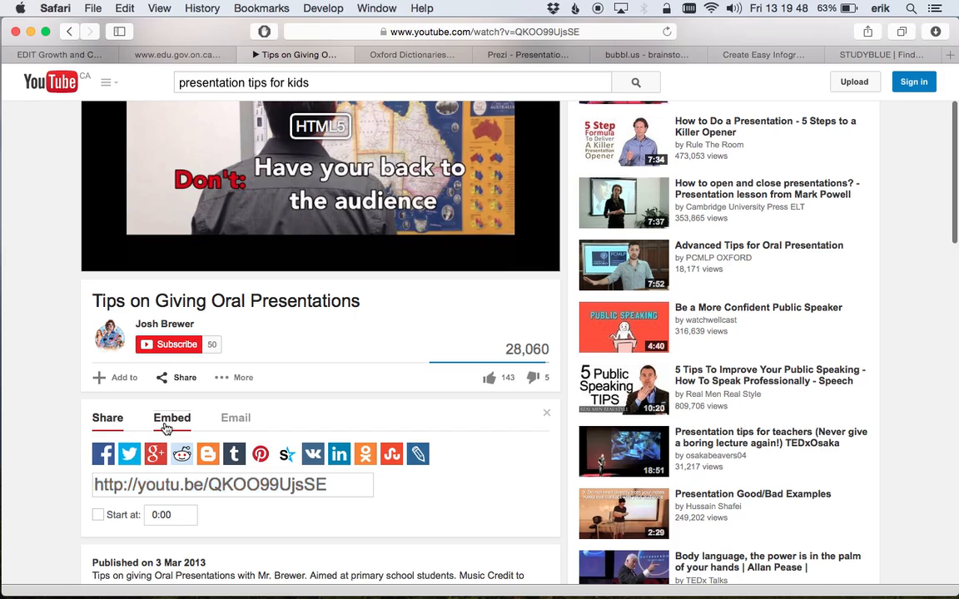
# Expand the video's additional embed options and examine its preview, video size and player settings.
pyautogui.scroll(-5, 168, 433)
pyautogui.scroll(-5, 150, 377)
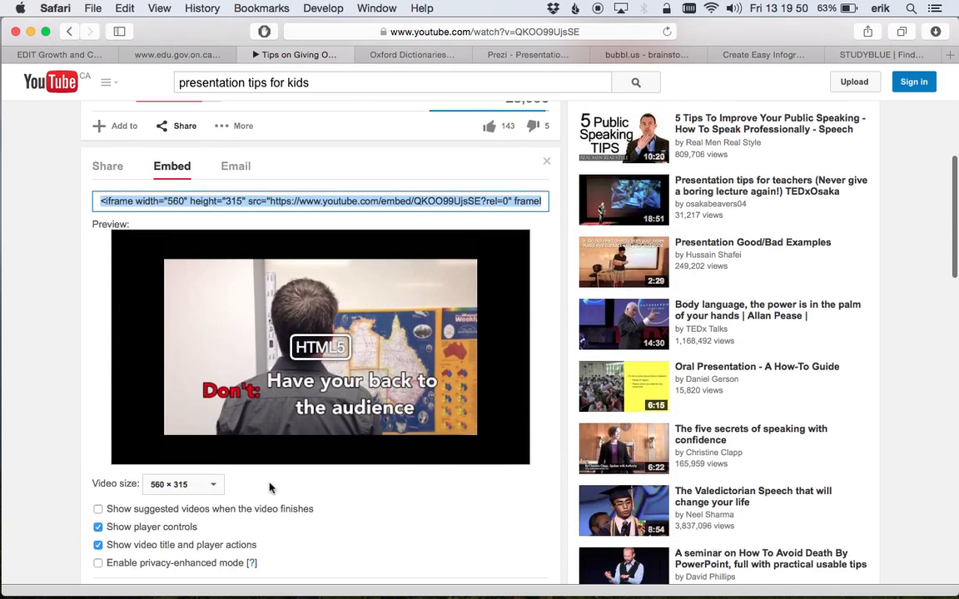
pyautogui.click(312, 437)
pyautogui.scroll(2, 300, 407)
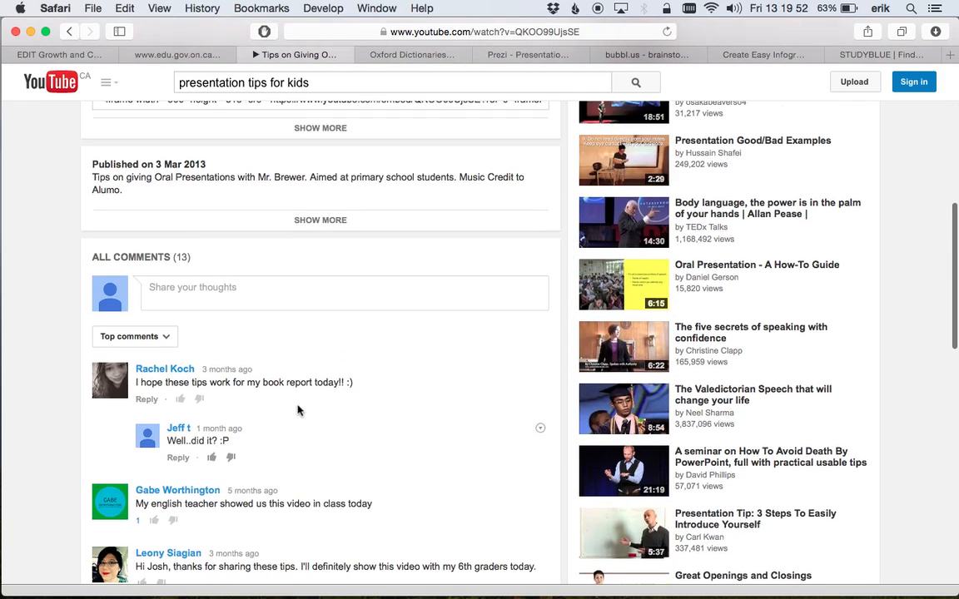
pyautogui.scroll(4, 321, 317)
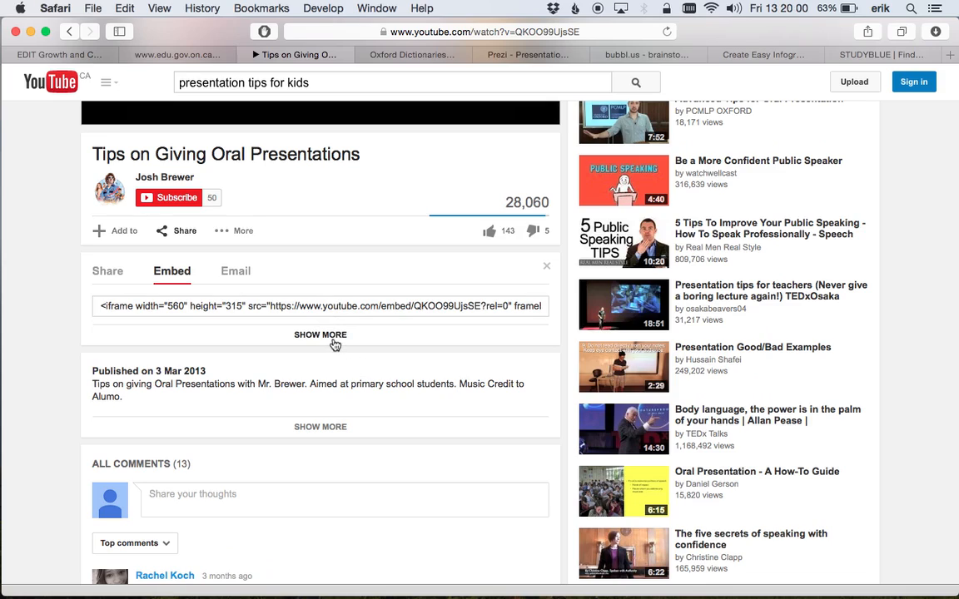
pyautogui.click(334, 336)
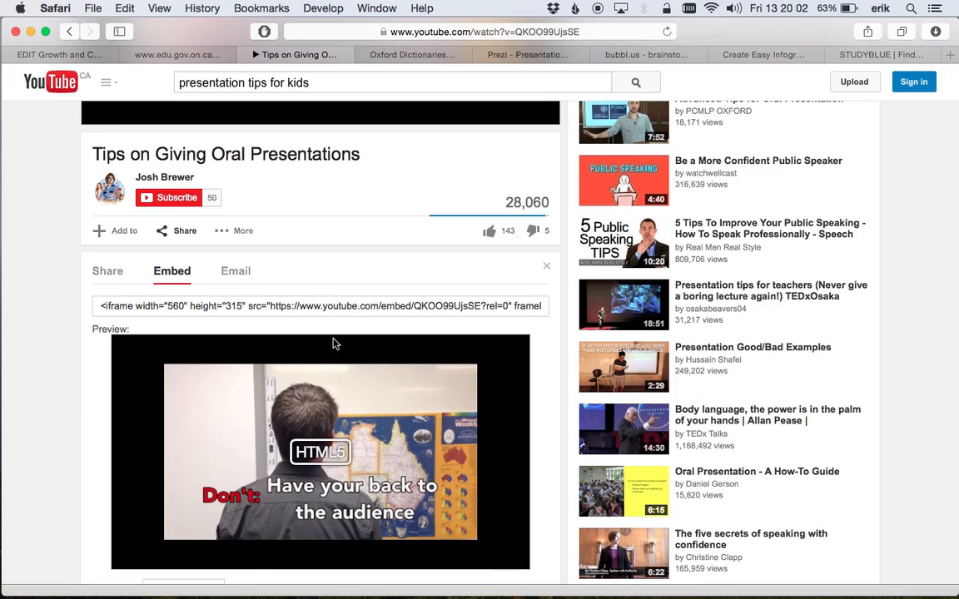
pyautogui.scroll(-1, 81, 430)
pyautogui.scroll(-3, 81, 432)
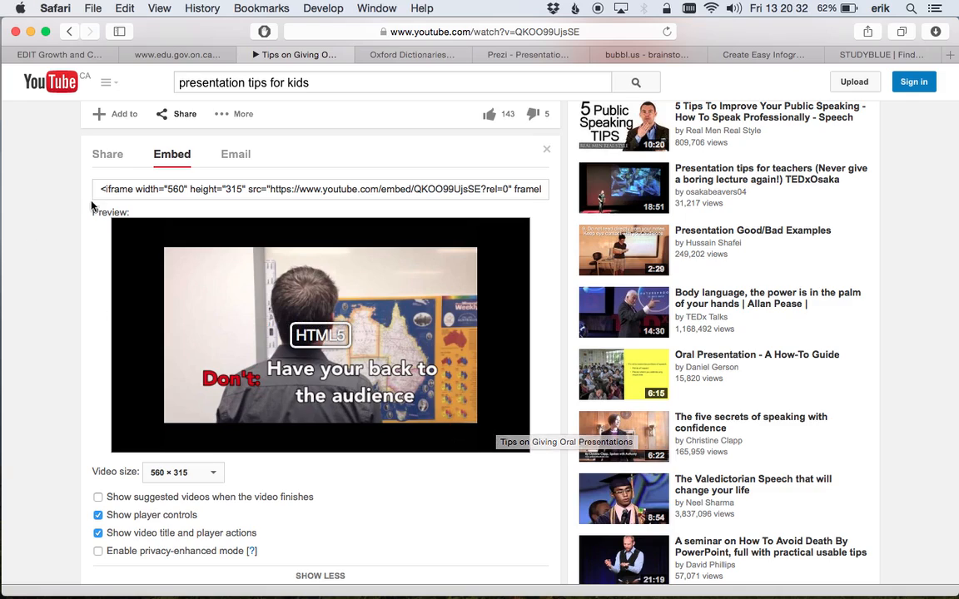
# Copy the full iframe embed code of the YouTube video and paste it as the embed code of the new LibGuides media widget.
pyautogui.moveTo(101, 189); pyautogui.dragTo(550, 192)
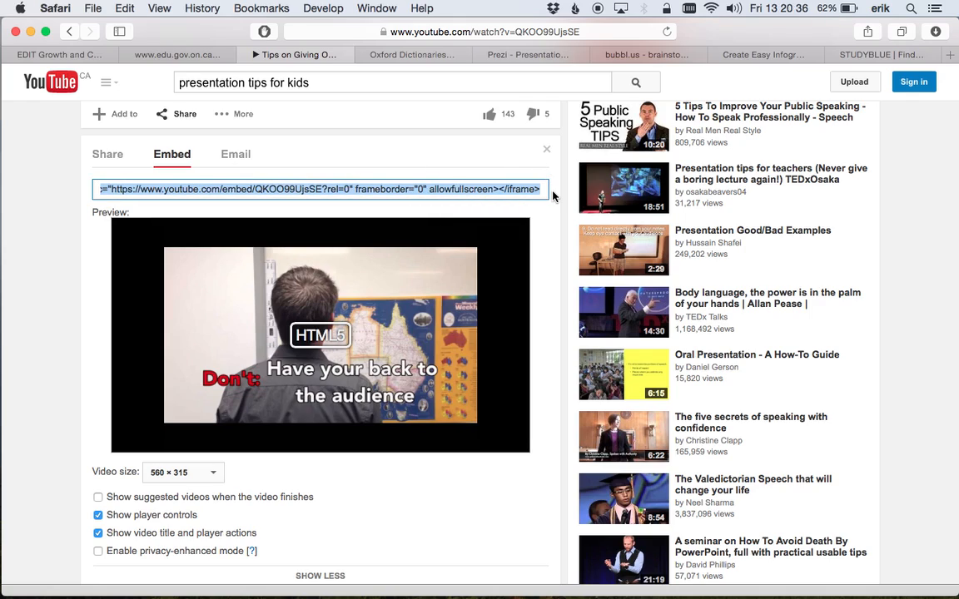
pyautogui.rightClick(533, 191)
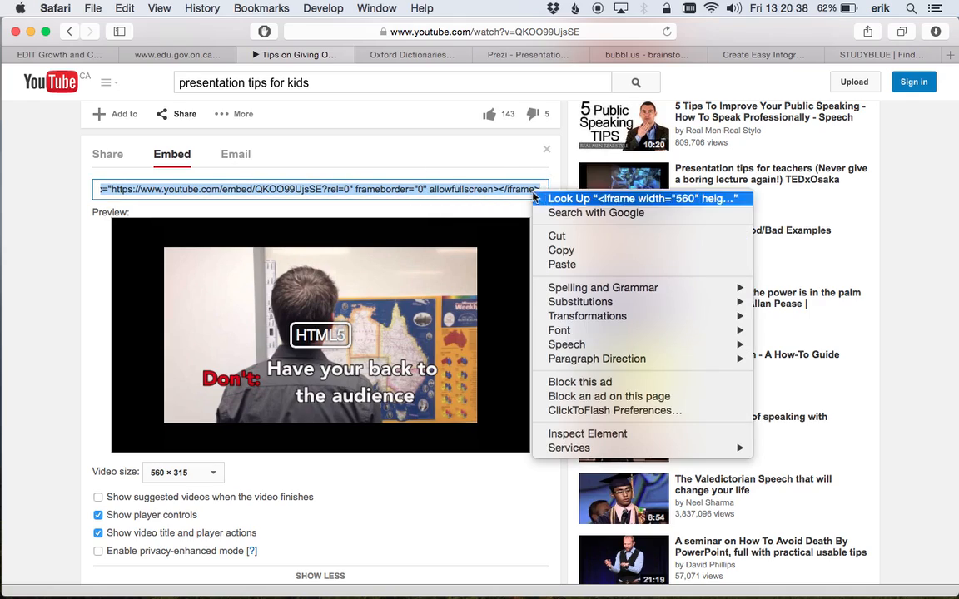
pyautogui.click(556, 248)
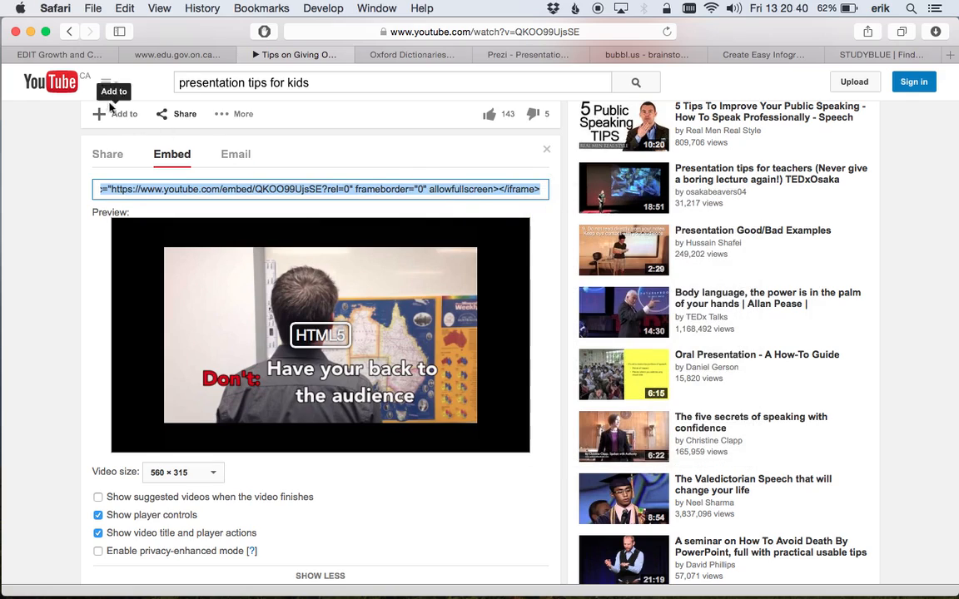
pyautogui.click(83, 57)
pyautogui.click(357, 285)
pyautogui.rightClick(359, 293)
pyautogui.click(388, 325)
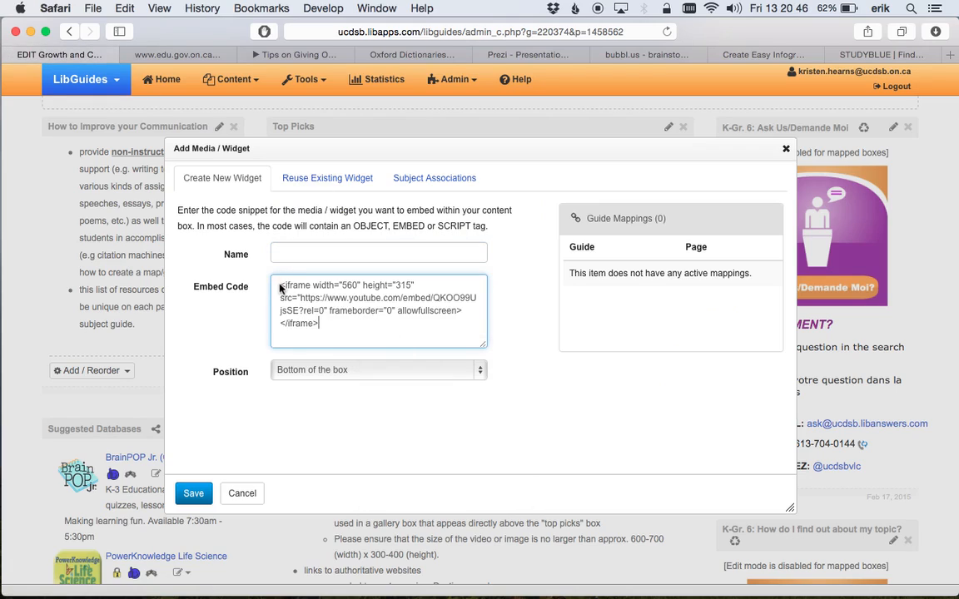
# Wrap the iframe embed code in <center> and </center> tags.
pyautogui.write('<>')
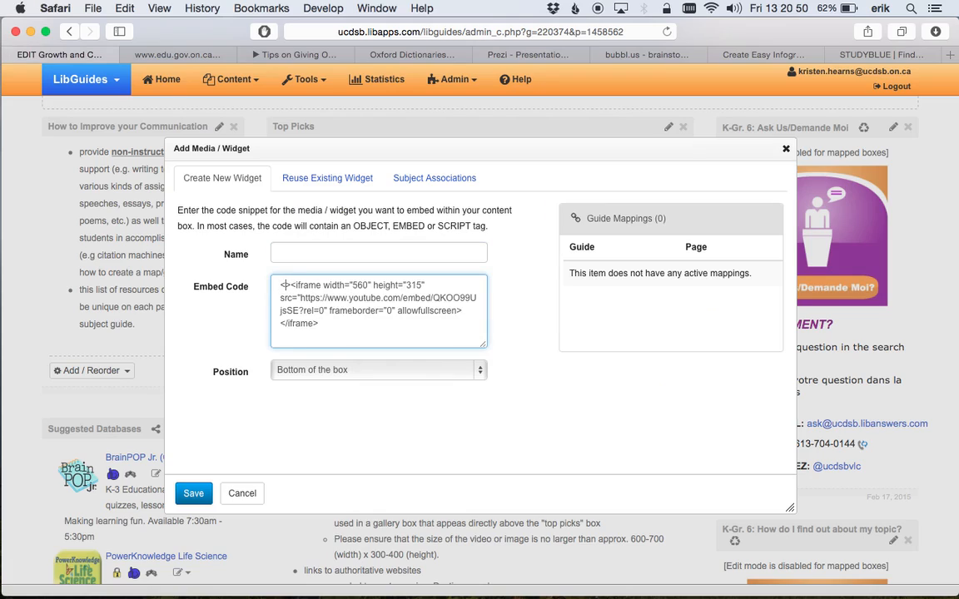
pyautogui.write('center')
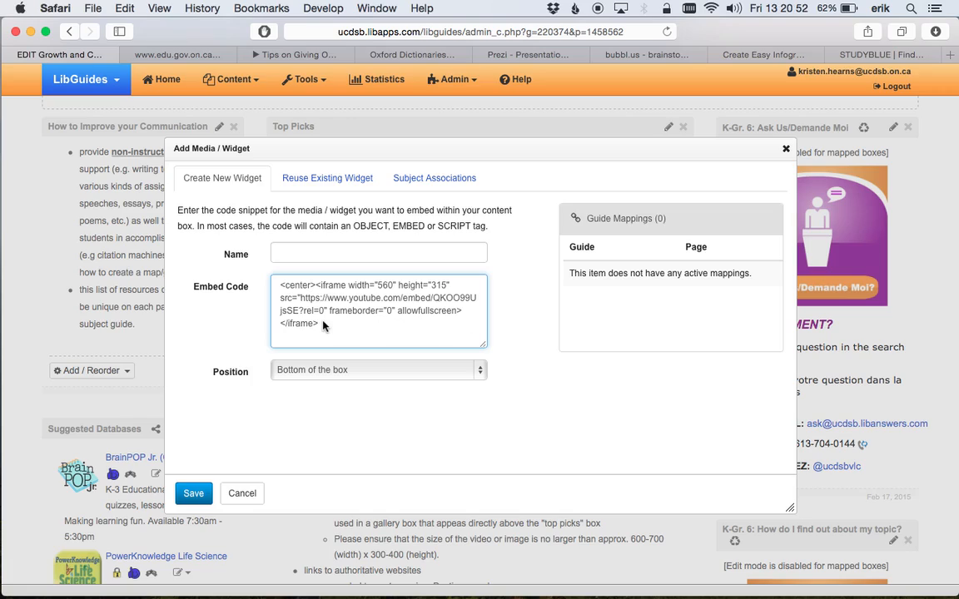
pyautogui.write('<>/center')
pyautogui.doubleClick(297, 284)
pyautogui.moveTo(351, 324); pyautogui.dragTo(325, 324)
pyautogui.moveTo(316, 284); pyautogui.dragTo(284, 285)
# Set the iframe width to 300 and its height to 200 in the embed code.
pyautogui.click(395, 286)
pyautogui.press('BackSpace')
pyautogui.press('BackSpace')
pyautogui.press('BackSpace')
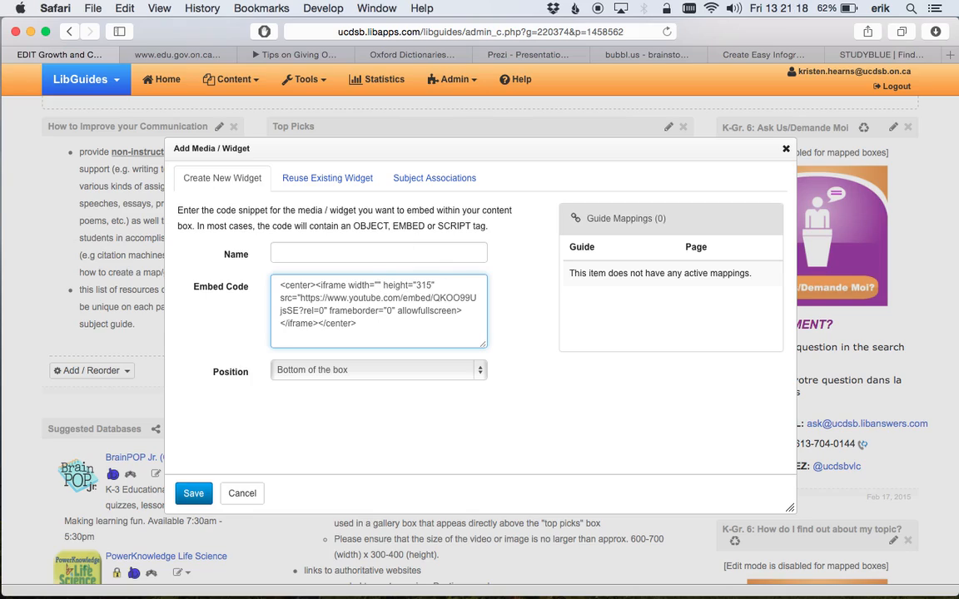
pyautogui.write('300')
pyautogui.moveTo(451, 285); pyautogui.dragTo(439, 285)
pyautogui.click(438, 286)
pyautogui.click(436, 286)
pyautogui.press('Right')
pyautogui.press('Right')
pyautogui.press('BackSpace')
pyautogui.press('BackSpace')
pyautogui.write('20')
# Name the media widget "Presentation Tips" and save it to the box.
pyautogui.click(411, 251)
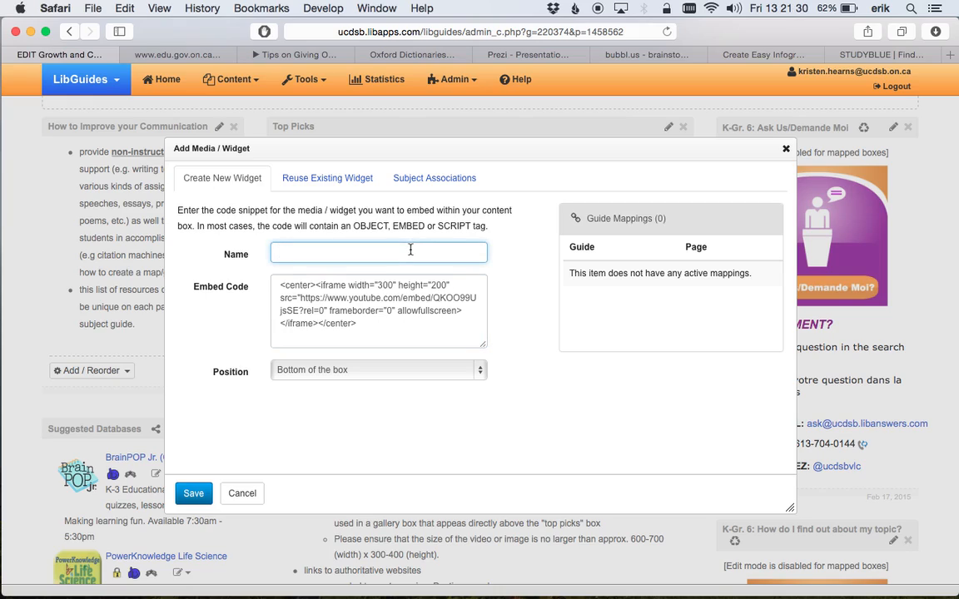
pyautogui.write('Tips')
pyautogui.press('BackSpace')
pyautogui.press('BackSpace')
pyautogui.press('BackSpace')
pyautogui.press('BackSpace')
pyautogui.write('Presentation Tips')
pyautogui.click(201, 499)
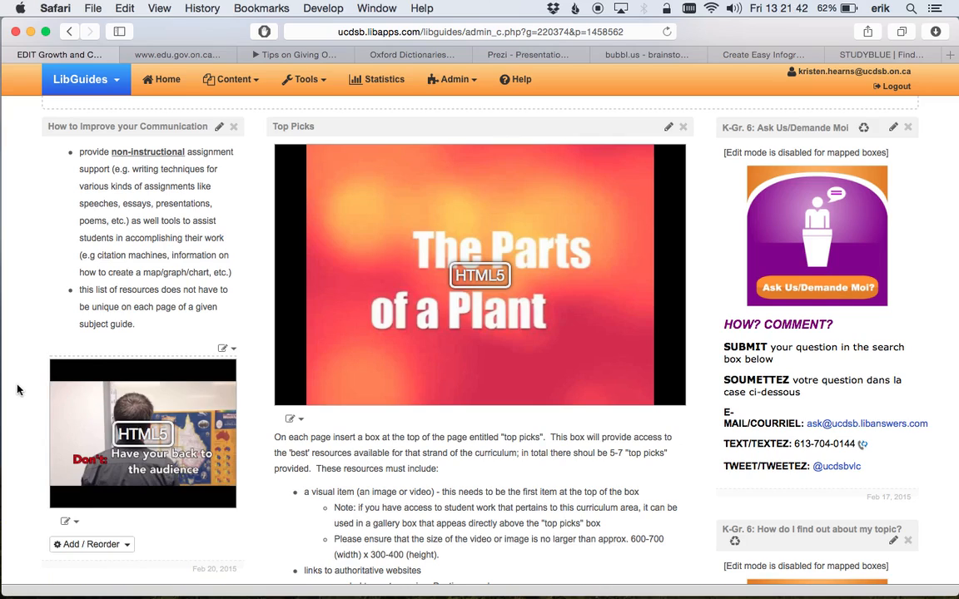
# Play the embedded presentation-tips video in full screen, pause it and return to the page.
pyautogui.scroll(-1, 17, 390)
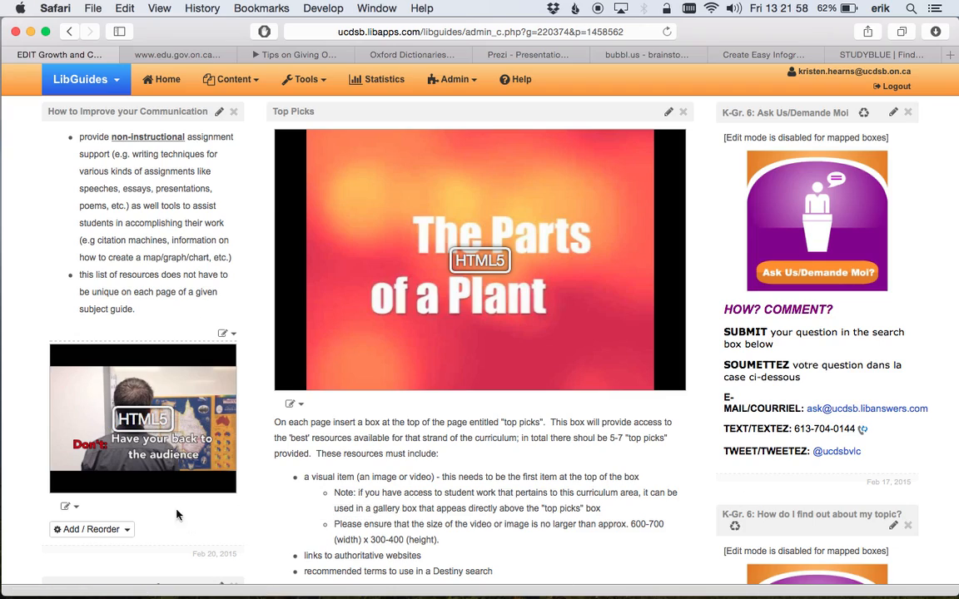
pyautogui.click(227, 489)
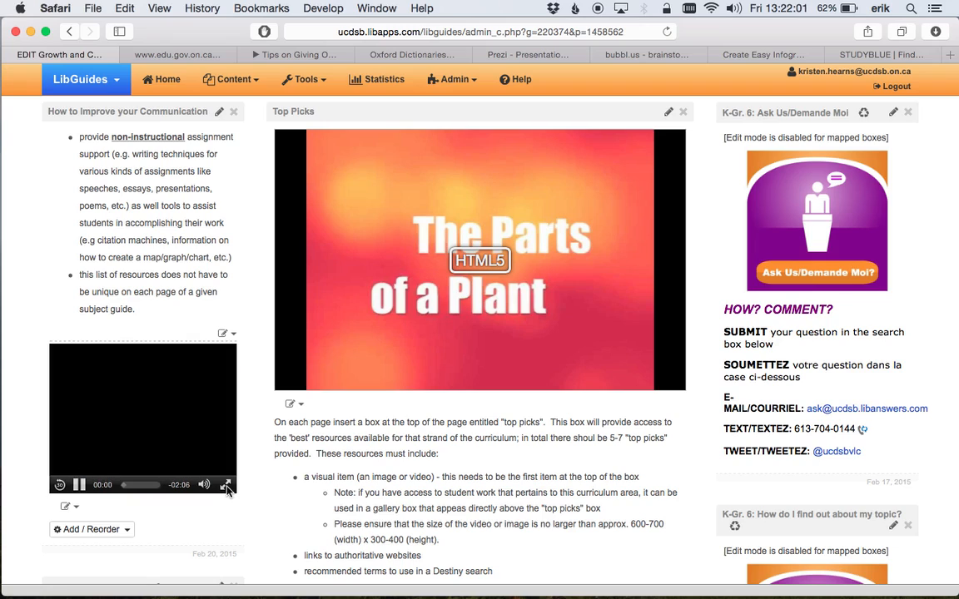
pyautogui.click(226, 486)
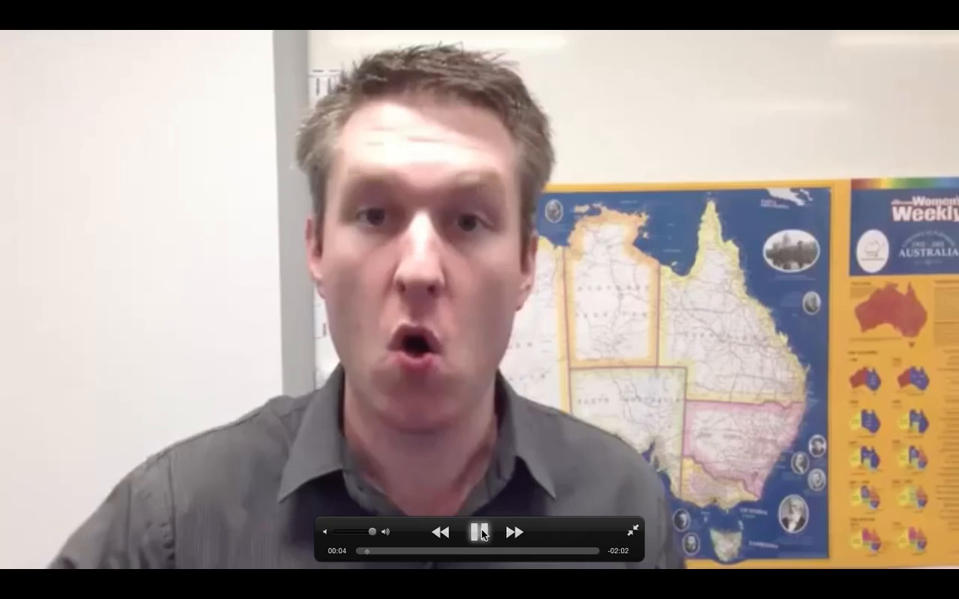
pyautogui.click(479, 532)
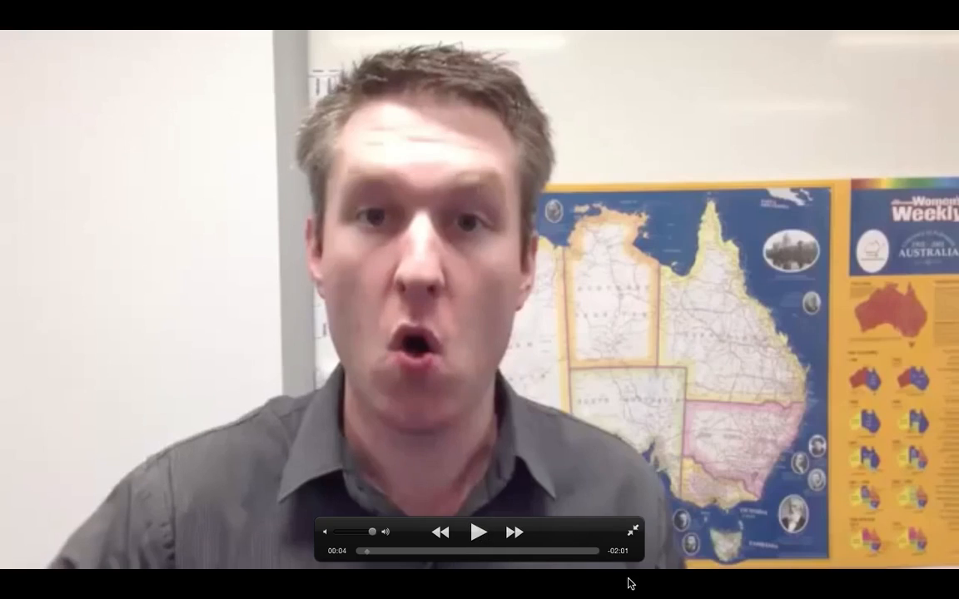
pyautogui.press('Escape')
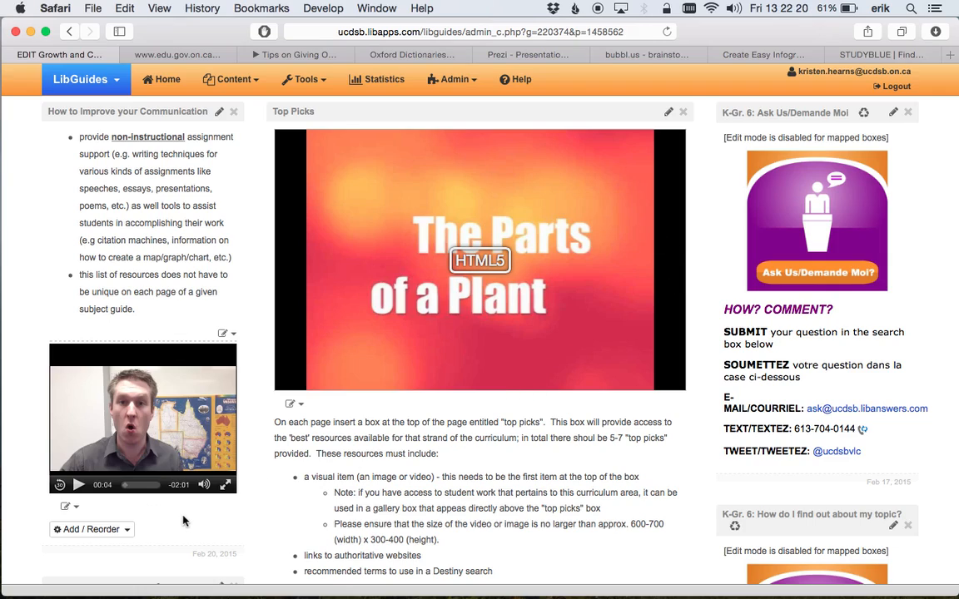
# Add a Rich Text/HTML item reading "Watch the above video to learn some quick and easy tips to help you with your presentations.".
pyautogui.scroll(-1, 199, 526)
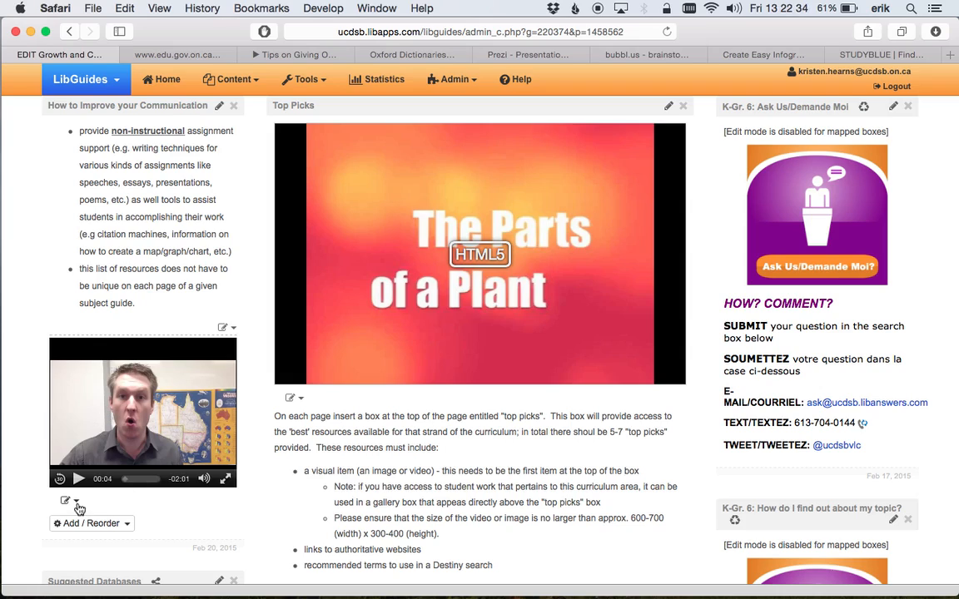
pyautogui.scroll(-1, 110, 525)
pyautogui.scroll(-2, 109, 528)
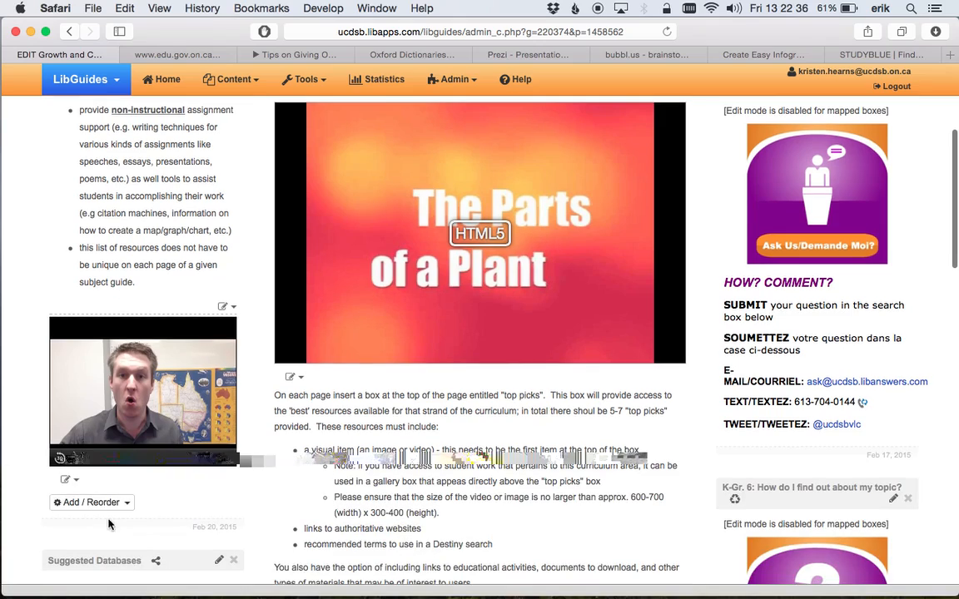
pyautogui.click(109, 504)
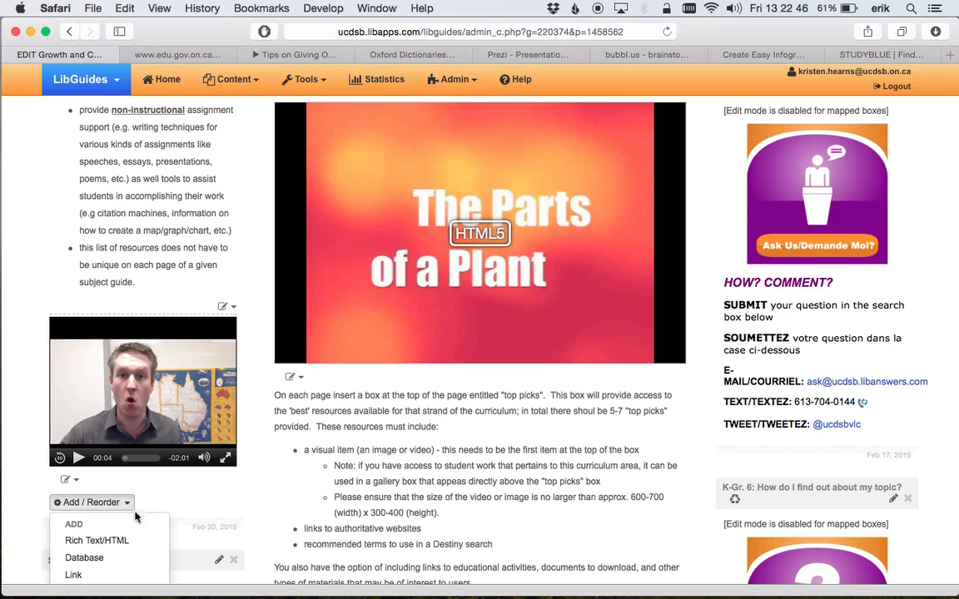
pyautogui.click(111, 541)
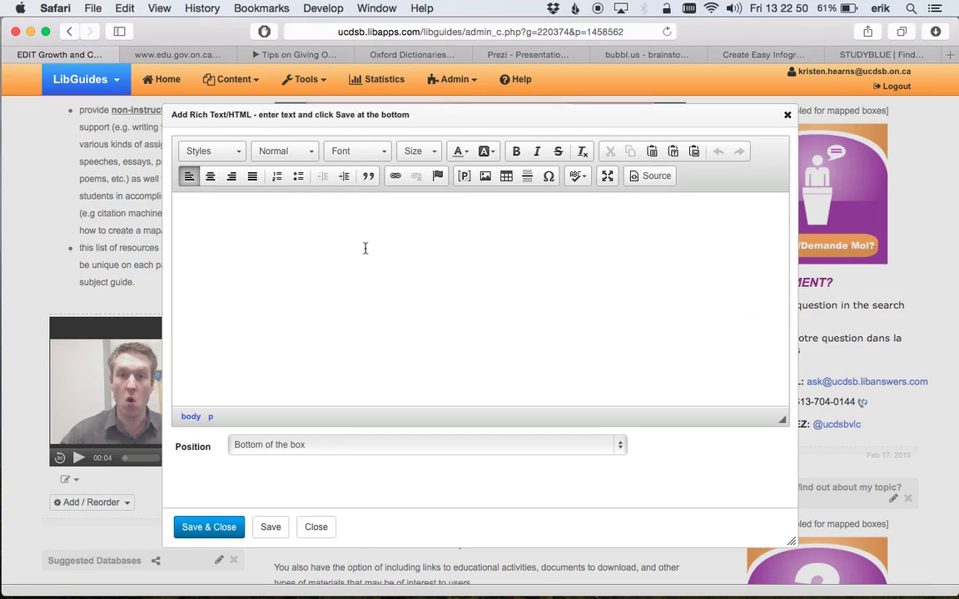
pyautogui.write('Watch thi')
pyautogui.write('s vid')
pyautogui.write('eio')
pyautogui.press('BackSpace')
pyautogui.press('BackSpace')
pyautogui.press('BackSpace')
pyautogui.press('BackSpace')
pyautogui.press('BackSpace')
pyautogui.press('BackSpace')
pyautogui.press('BackSpace')
pyautogui.press('BackSpace')
pyautogui.press('BackSpace')
pyautogui.write('e above ')
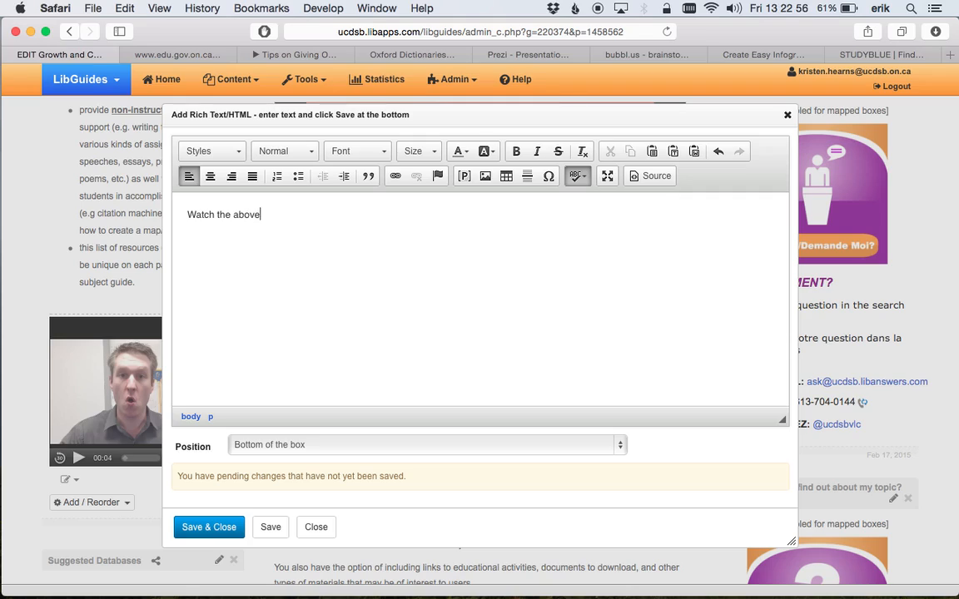
pyautogui.write('video to learn some')
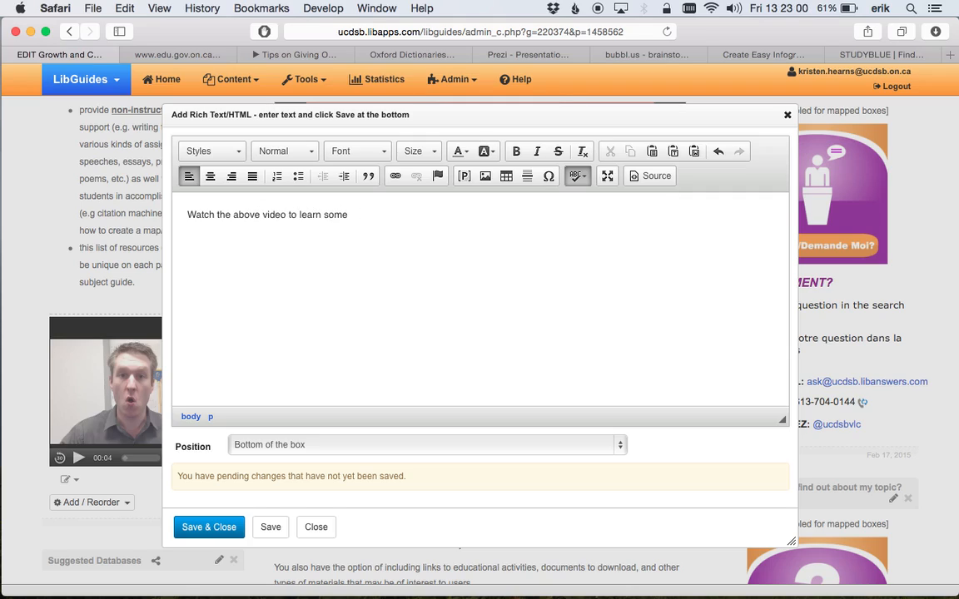
pyautogui.write(' quick and easy tips to help y')
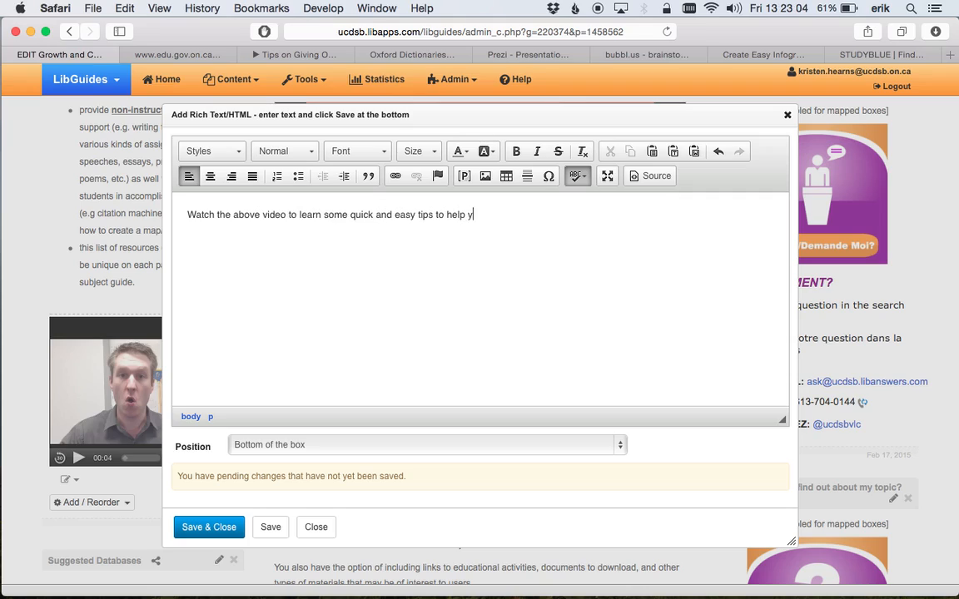
pyautogui.write('ou with your presentations.')
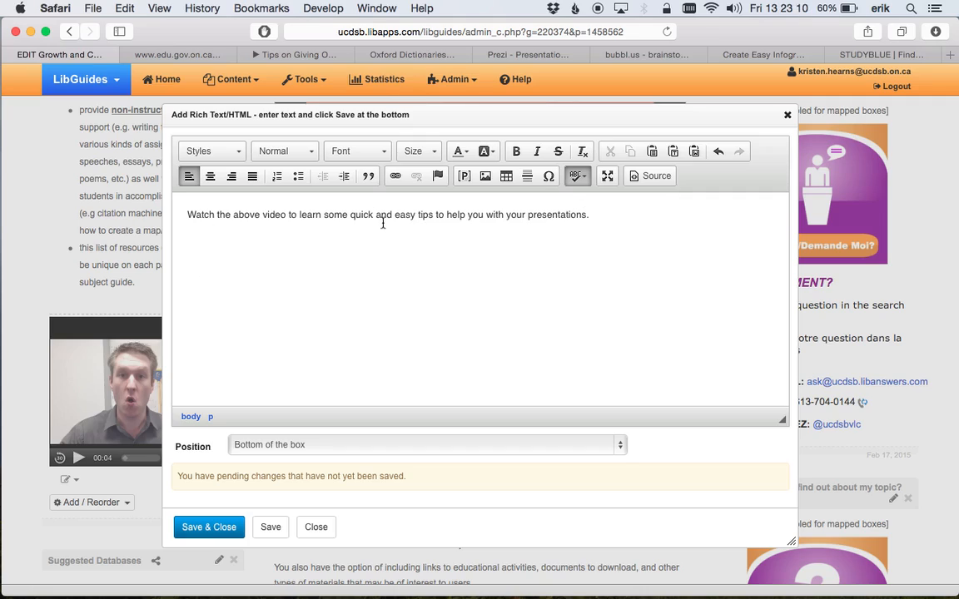
# Centre the sentence about the video, then save and close the rich text item.
pyautogui.moveTo(605, 215); pyautogui.dragTo(88, 213)
pyautogui.click(210, 176)
pyautogui.click(346, 325)
pyautogui.click(206, 528)
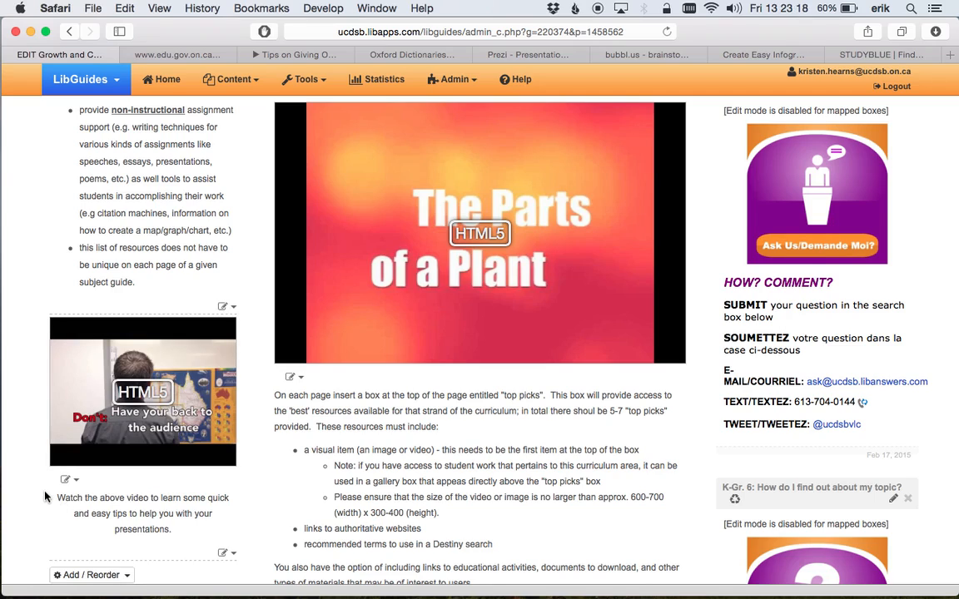
# Start adding a new Link item to the communication box and copy the web address of the Oxford Dictionaries site.
pyautogui.scroll(-3, 43, 466)
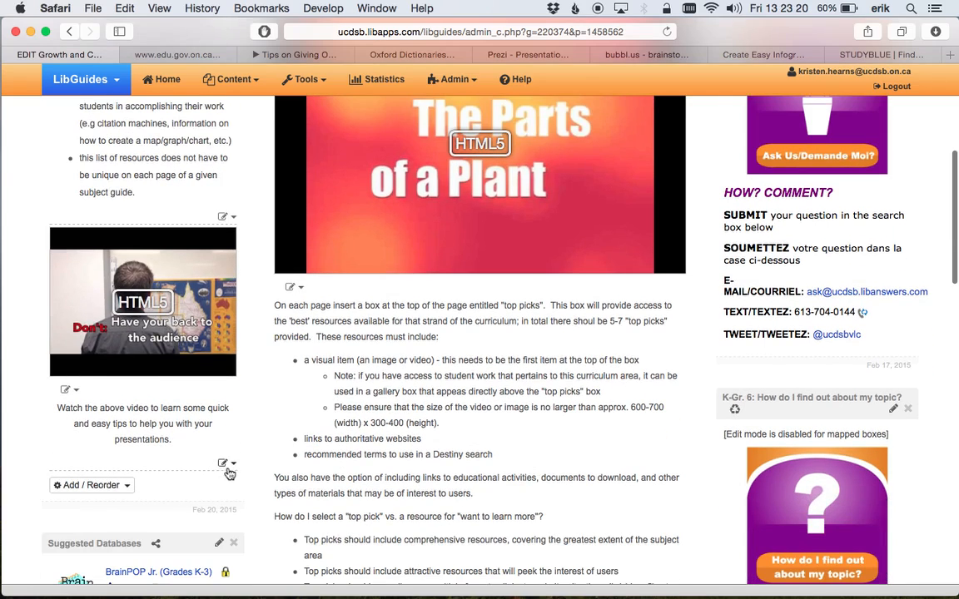
pyautogui.click(126, 488)
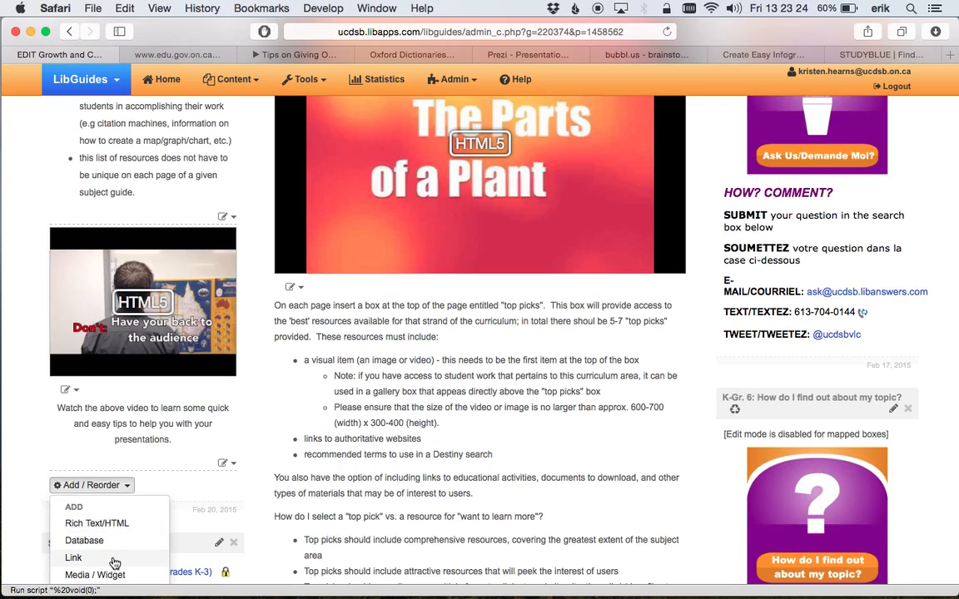
pyautogui.click(73, 558)
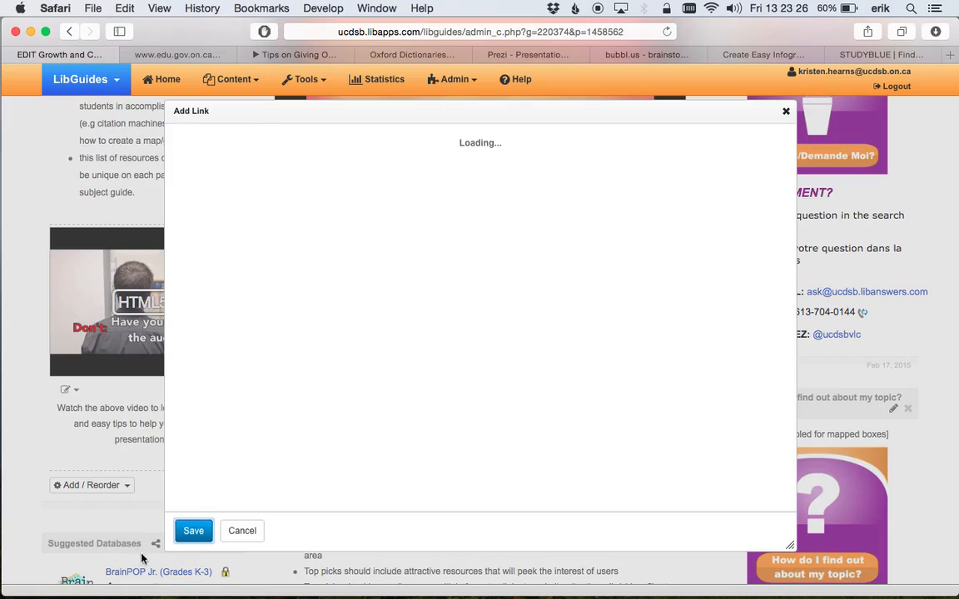
pyautogui.click(431, 57)
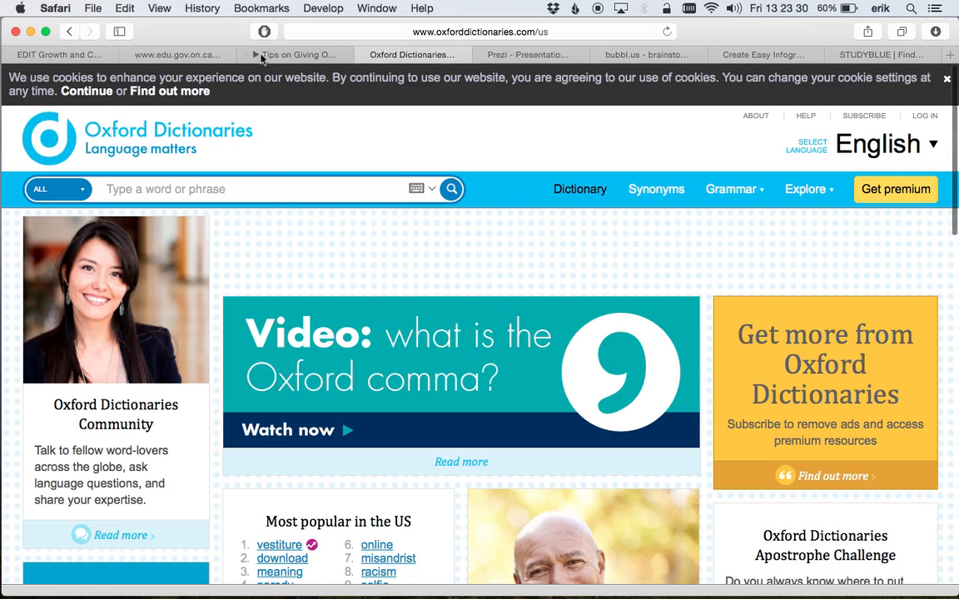
pyautogui.click(559, 33)
pyautogui.press('super+c')
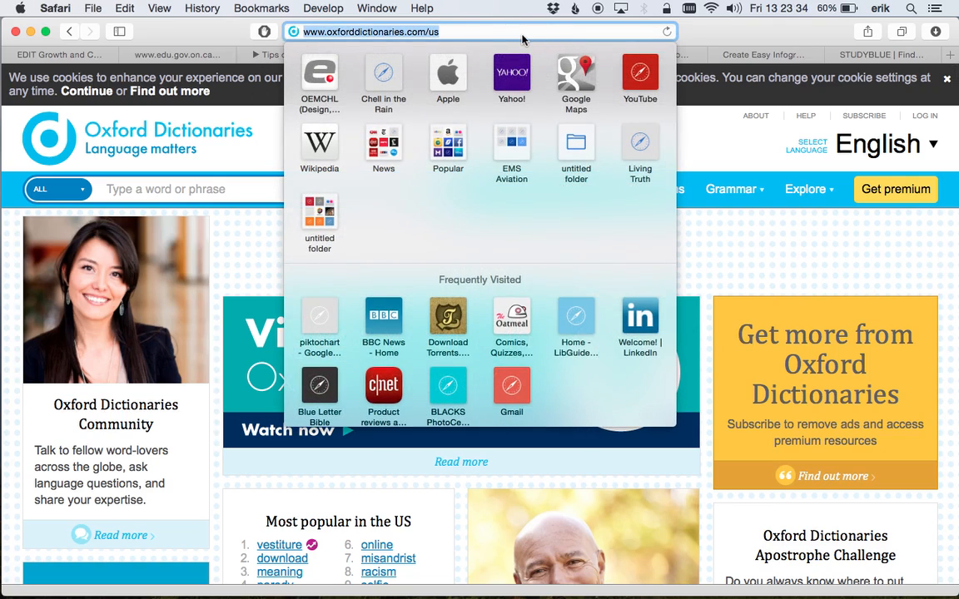
pyautogui.click(135, 53)
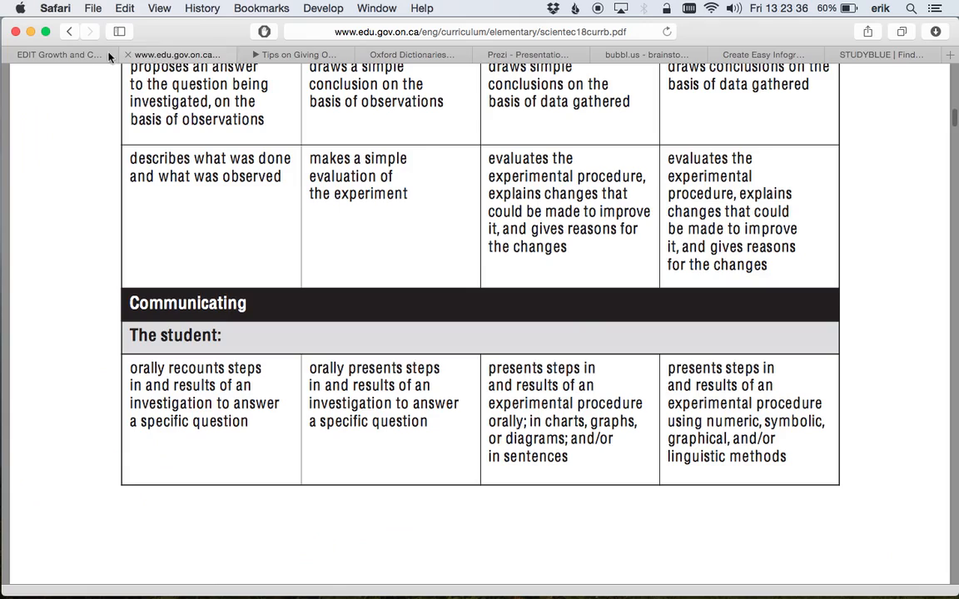
pyautogui.click(104, 56)
pyautogui.click(353, 209)
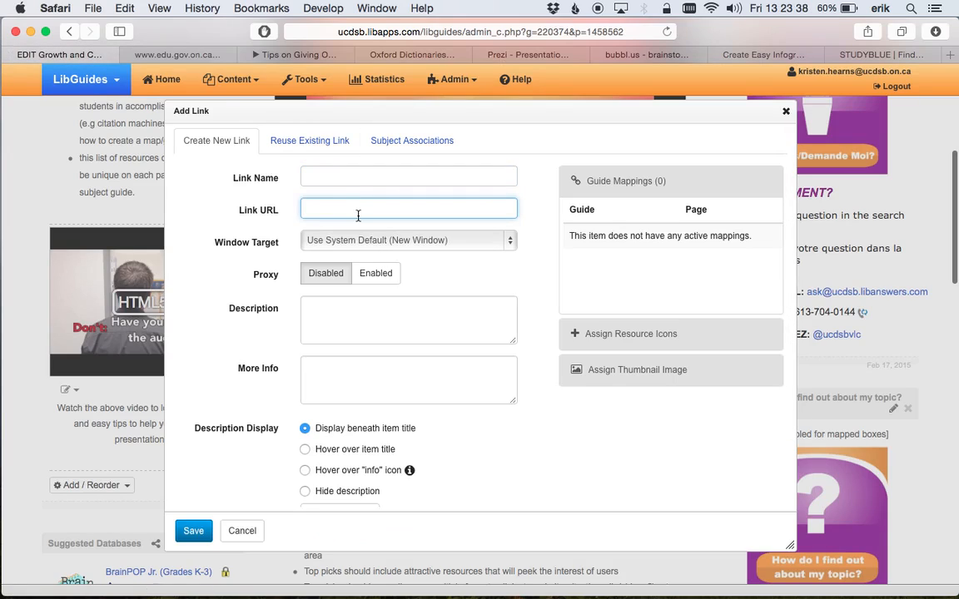
pyautogui.press('super+v')
pyautogui.click(347, 176)
pyautogui.write('X')
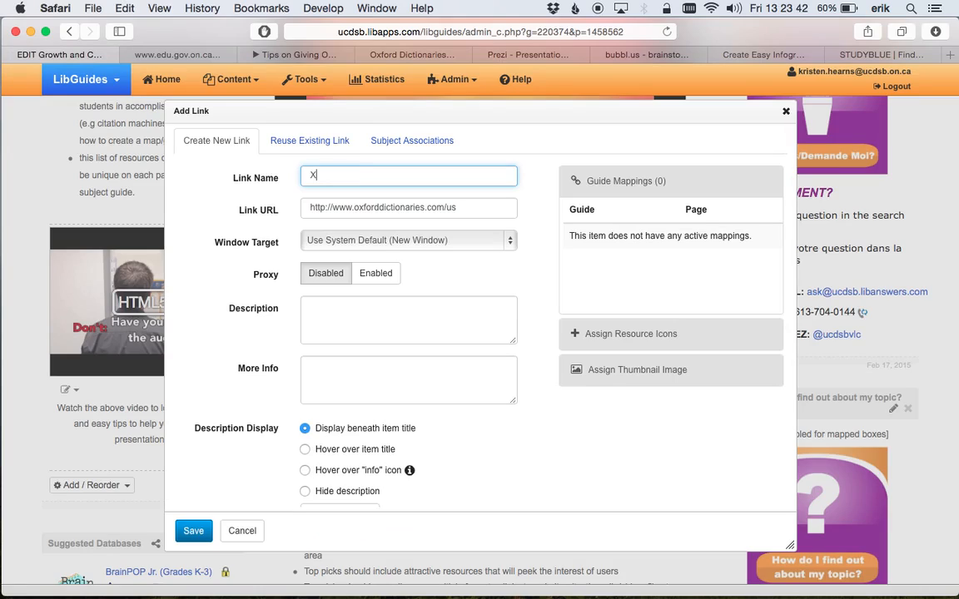
pyautogui.write('xford Dictionaries')
# Start the Oxford Dictionaries link's description with "Use the correct terminology for your presentations and written work".
pyautogui.click(350, 315)
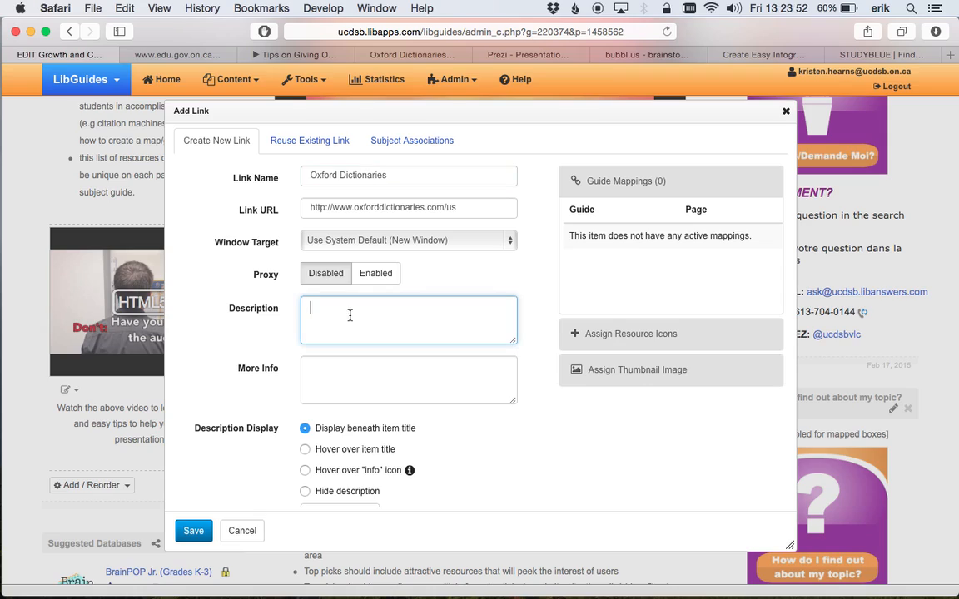
pyautogui.write('Use the correct terminology for your p')
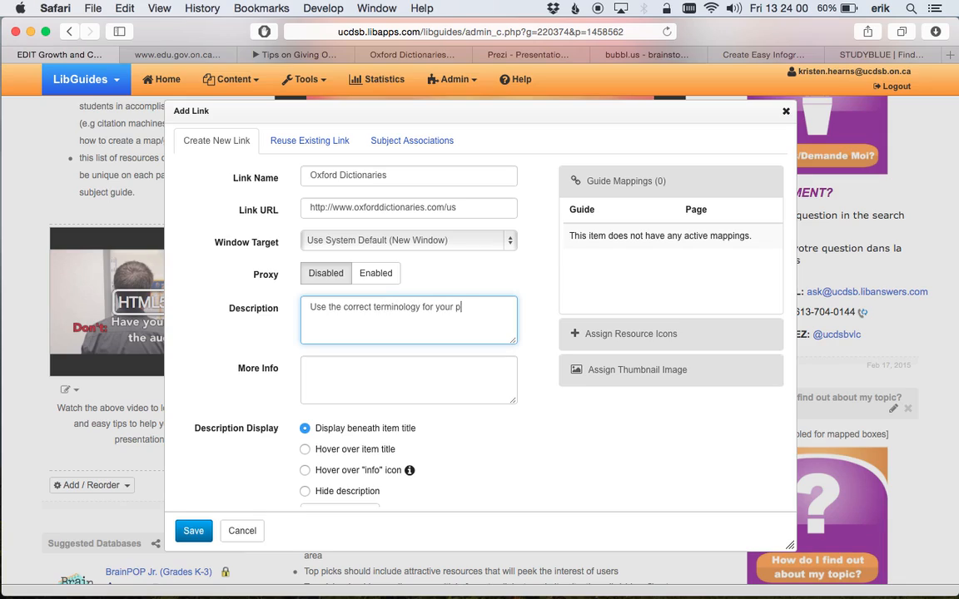
pyautogui.write('resentations and')
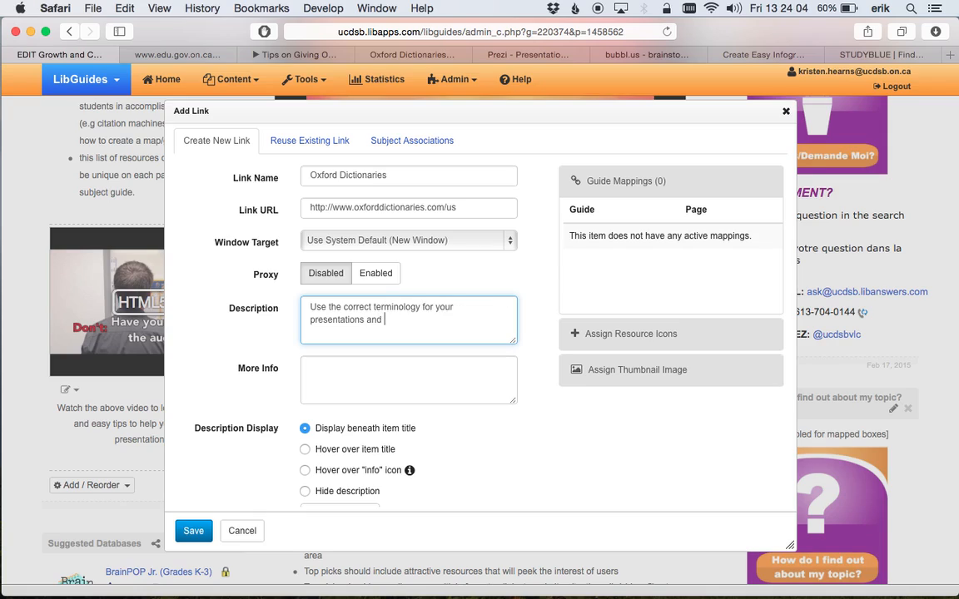
pyautogui.write(' written work')
# Add the sentence "Try this dictionary to help you find synonyms for scientific terms." to the description and save the link.
pyautogui.write('.  Use')
pyautogui.press('BackSpace')
pyautogui.press('BackSpace')
pyautogui.write('Ty')
pyautogui.press('BackSpace')
pyautogui.write('ry this')
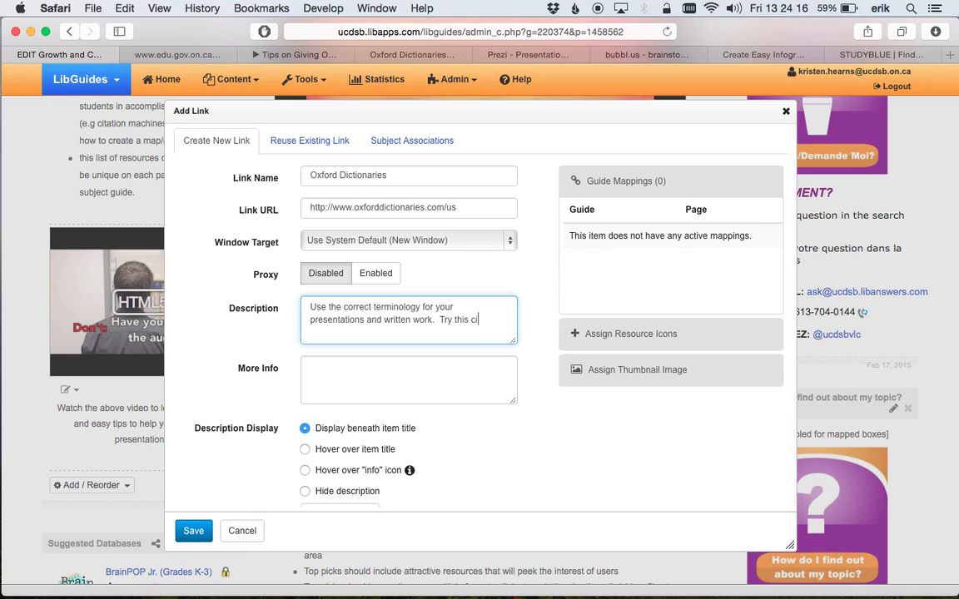
pyautogui.write(' dictionary to hlep')
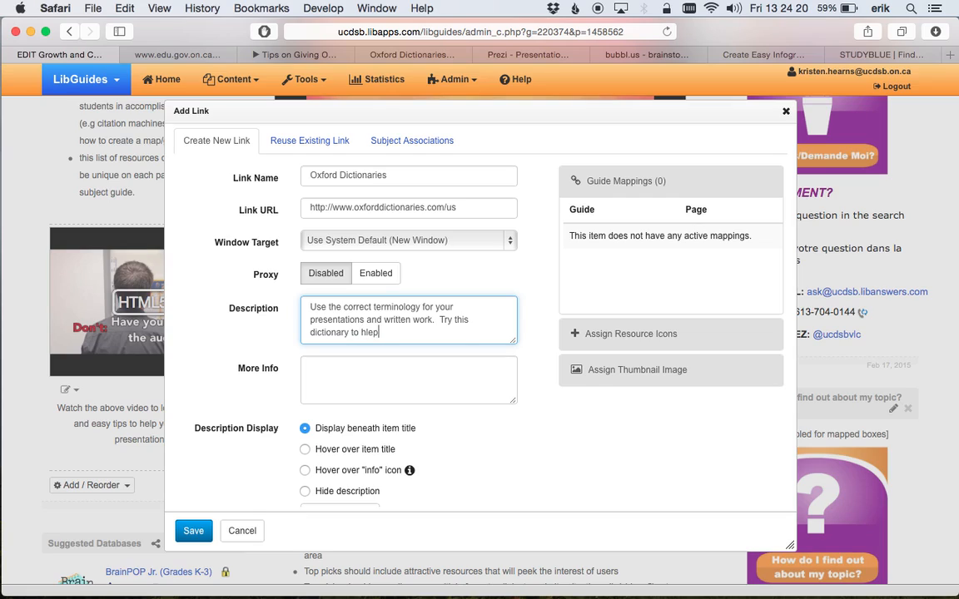
pyautogui.write(' you find synonyms for')
pyautogui.write('sci')
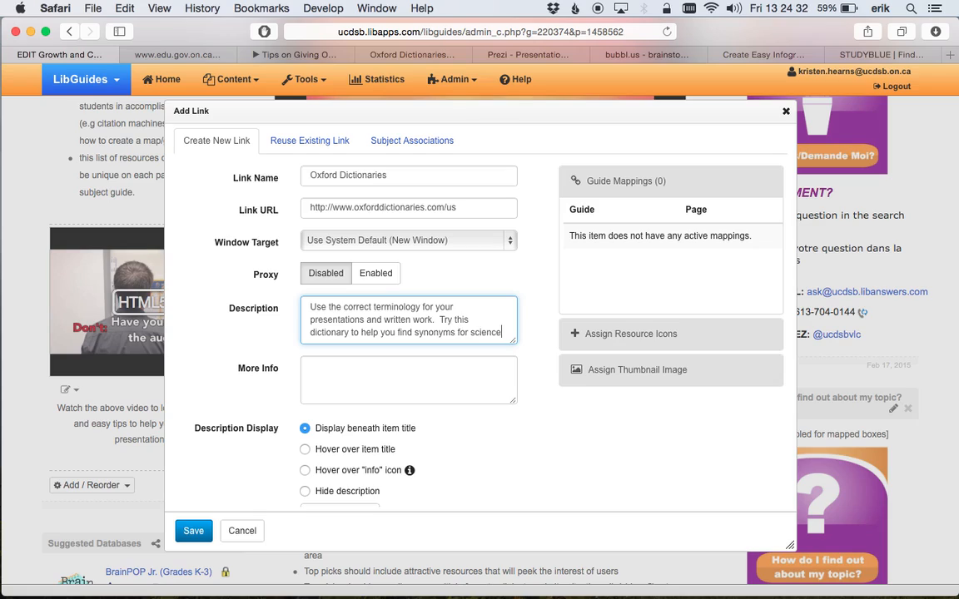
pyautogui.write('entific terms.')
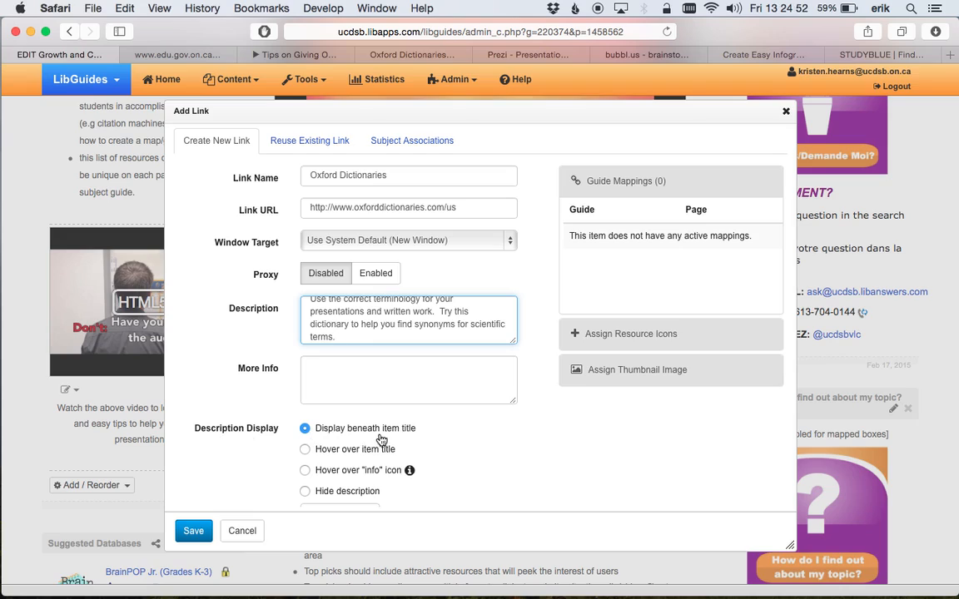
pyautogui.click(200, 535)
# Start adding another Link item below Oxford Dictionaries and copy the web address of the Prezi site.
pyautogui.scroll(-1, 236, 507)
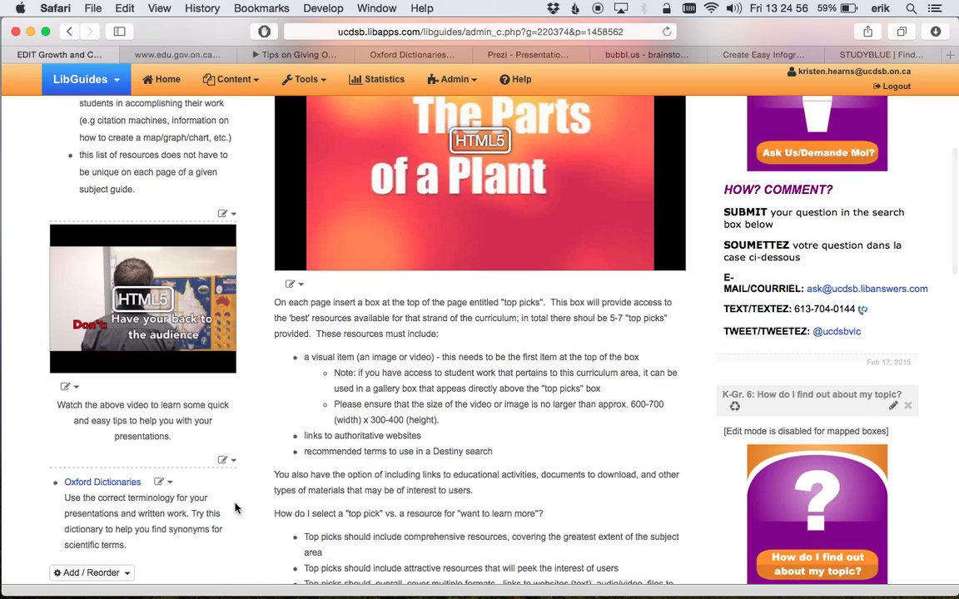
pyautogui.click(125, 563)
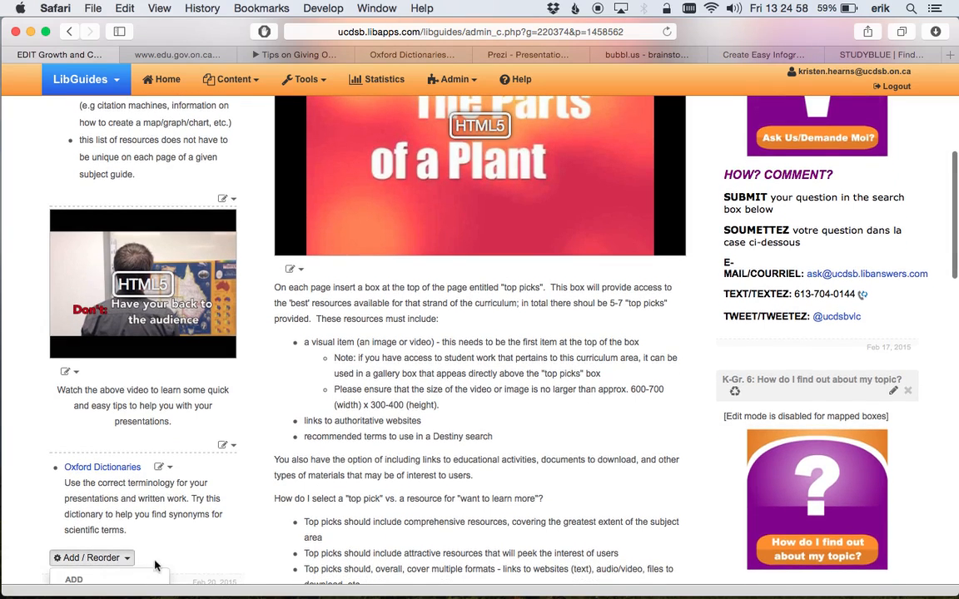
pyautogui.scroll(-2, 171, 535)
pyautogui.scroll(-4, 171, 536)
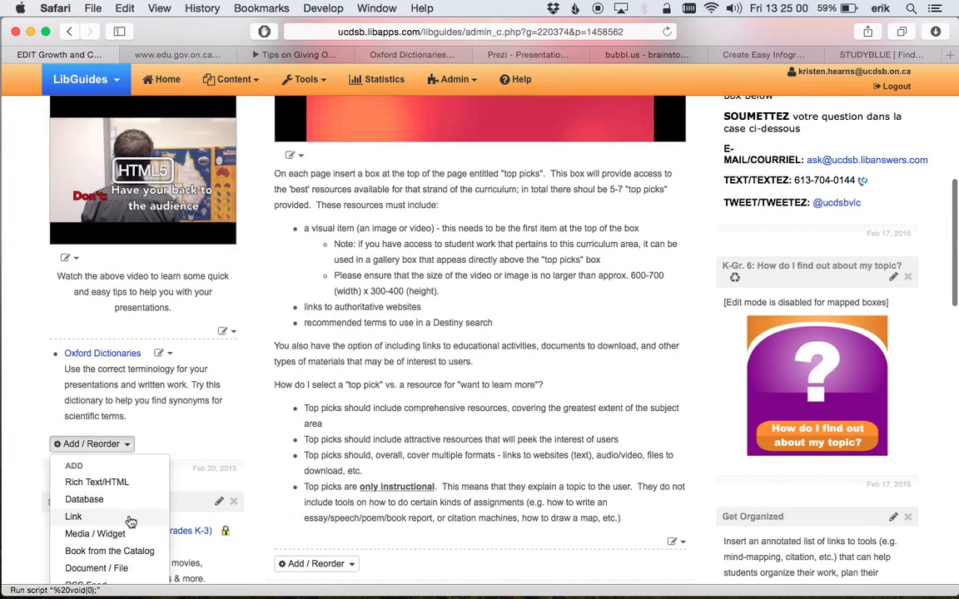
pyautogui.click(129, 518)
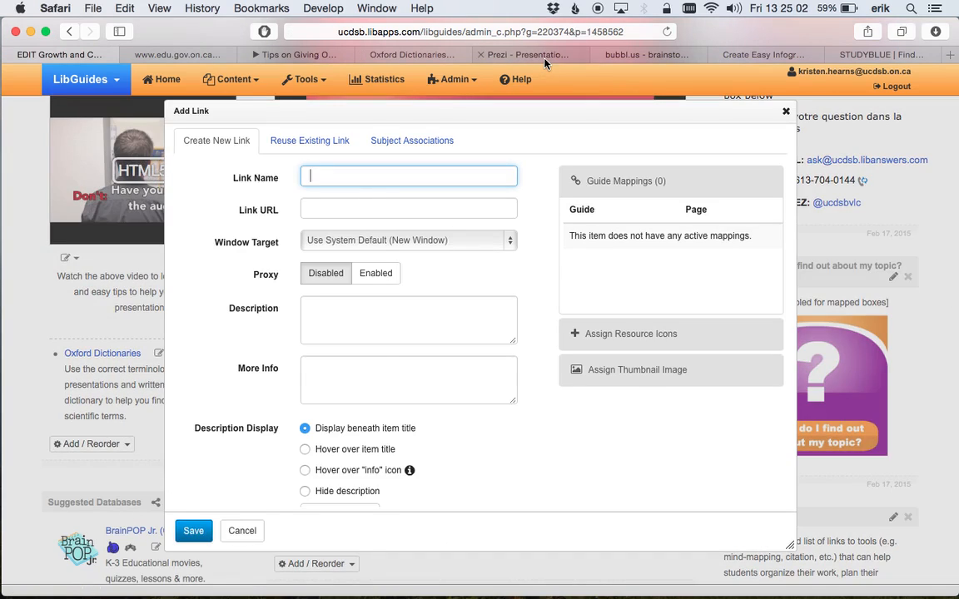
pyautogui.click(490, 52)
pyautogui.click(365, 31)
pyautogui.press('super+c')
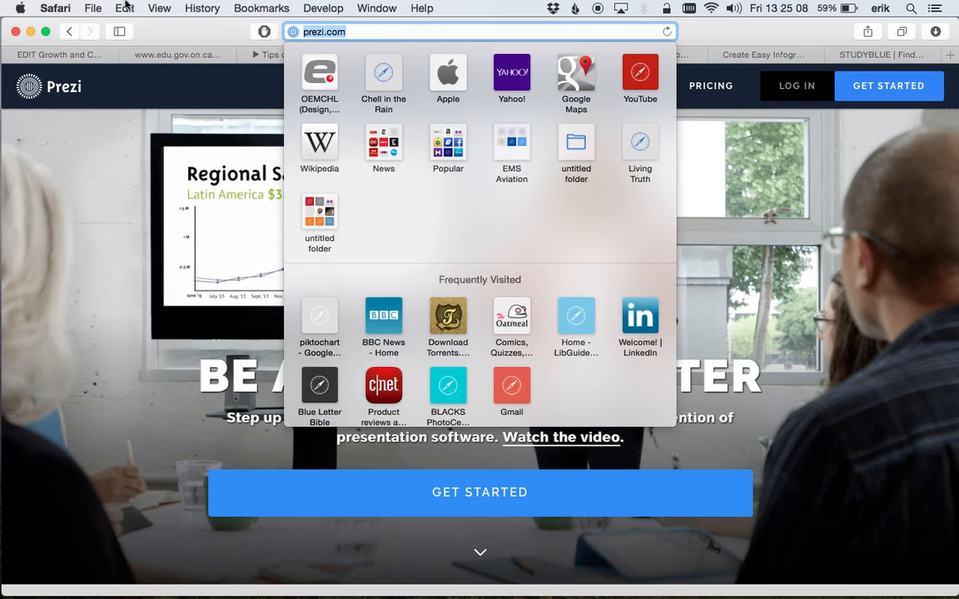
pyautogui.click(123, 55)
pyautogui.click(100, 55)
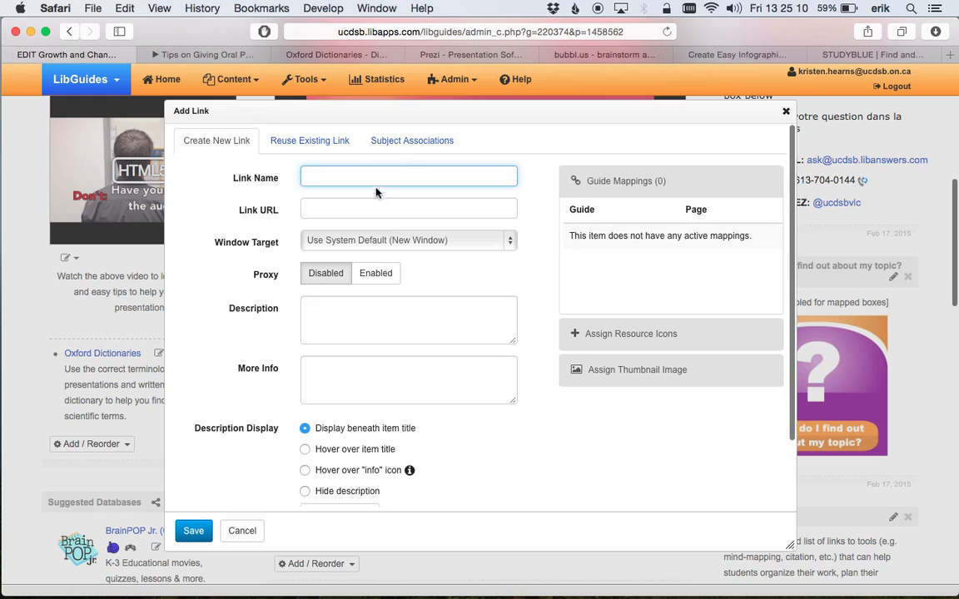
pyautogui.click(366, 208)
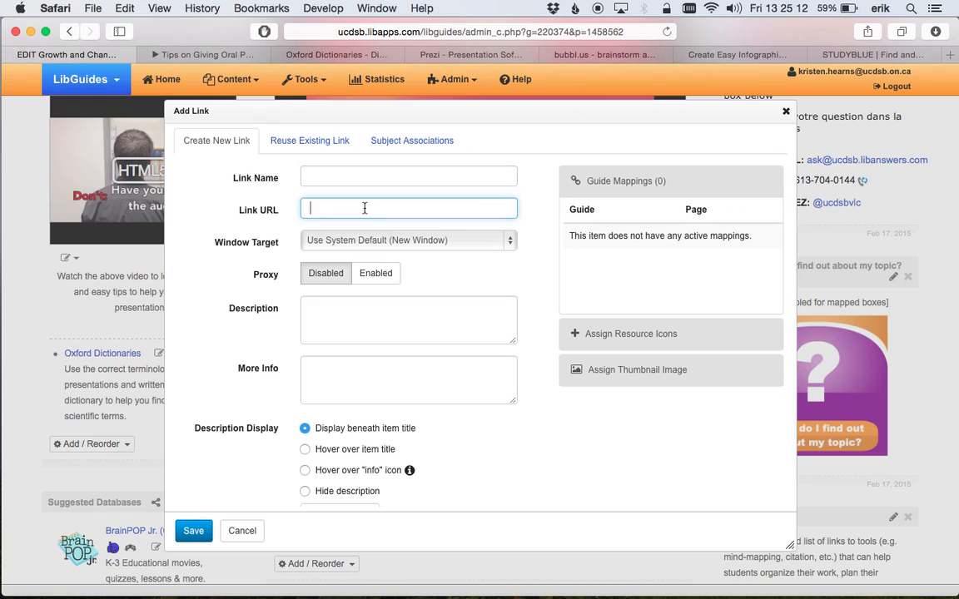
pyautogui.press('super+v')
pyautogui.click(366, 177)
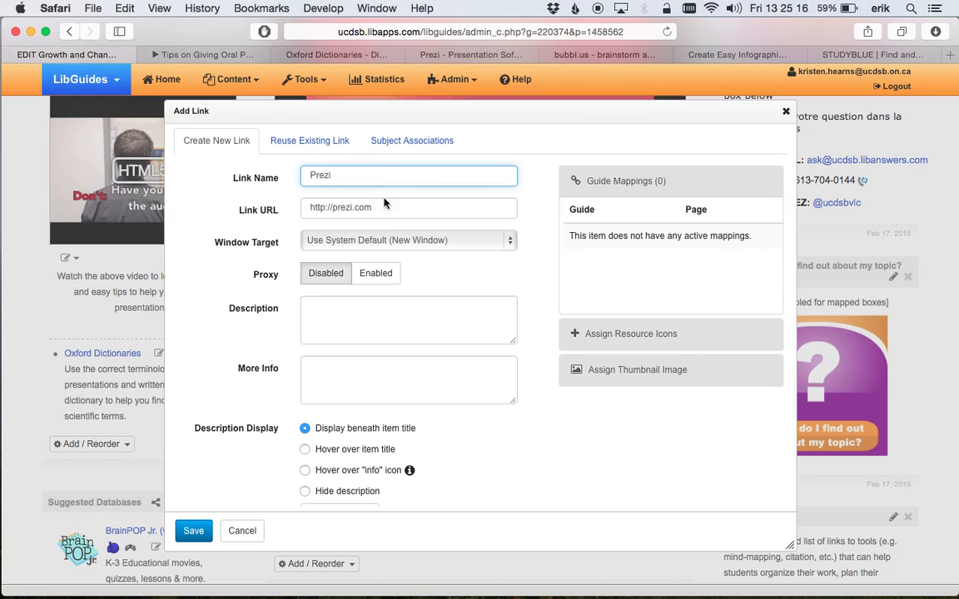
# Describe the Prezi link as "Try this fun presentation tool to make your presentations exciting to watch!" and save it.
pyautogui.click(314, 312)
pyautogui.write('Try')
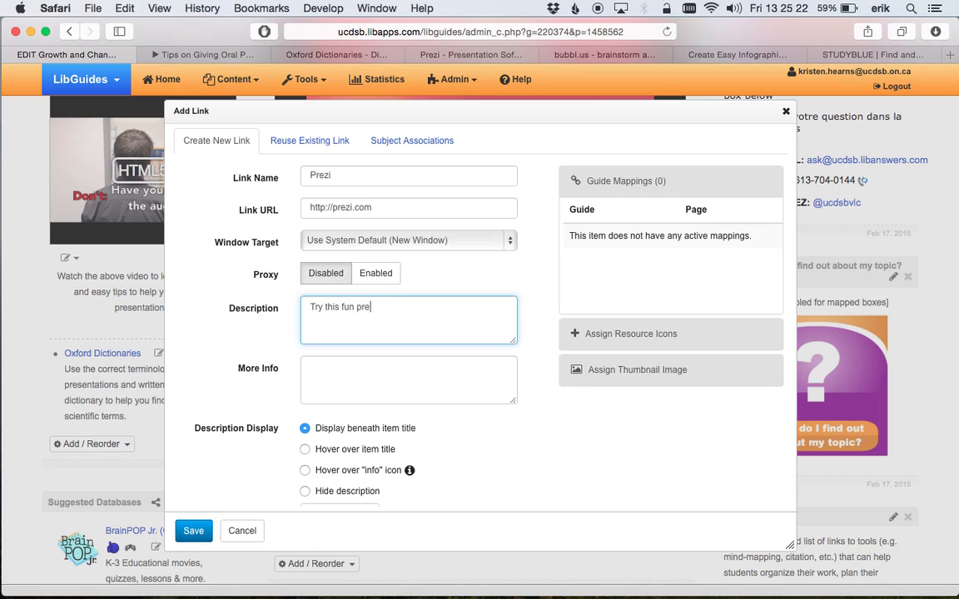
pyautogui.write('this fun presentation tool to make your presentations exciting to watch!')
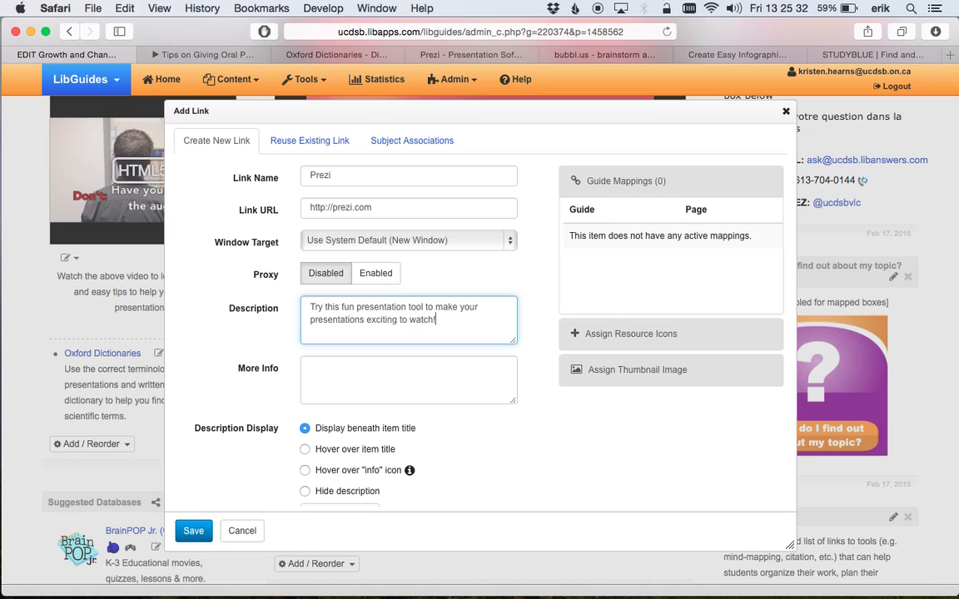
pyautogui.click(192, 533)
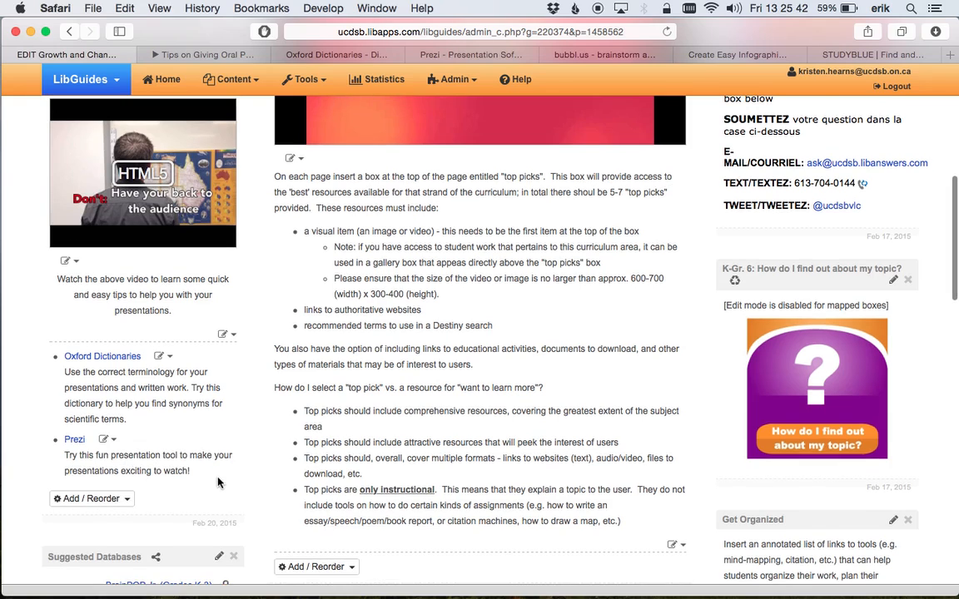
# Rename the communication box as "How to Improve your Communication & Presentation Skills" and save it.
pyautogui.scroll(2, 221, 486)
pyautogui.scroll(-1, 224, 481)
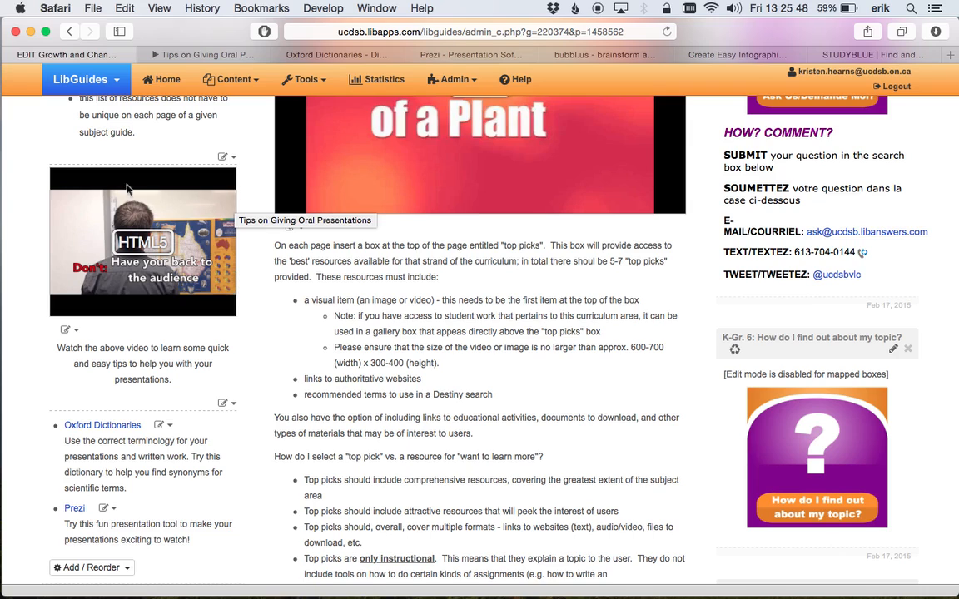
pyautogui.scroll(10, 129, 457)
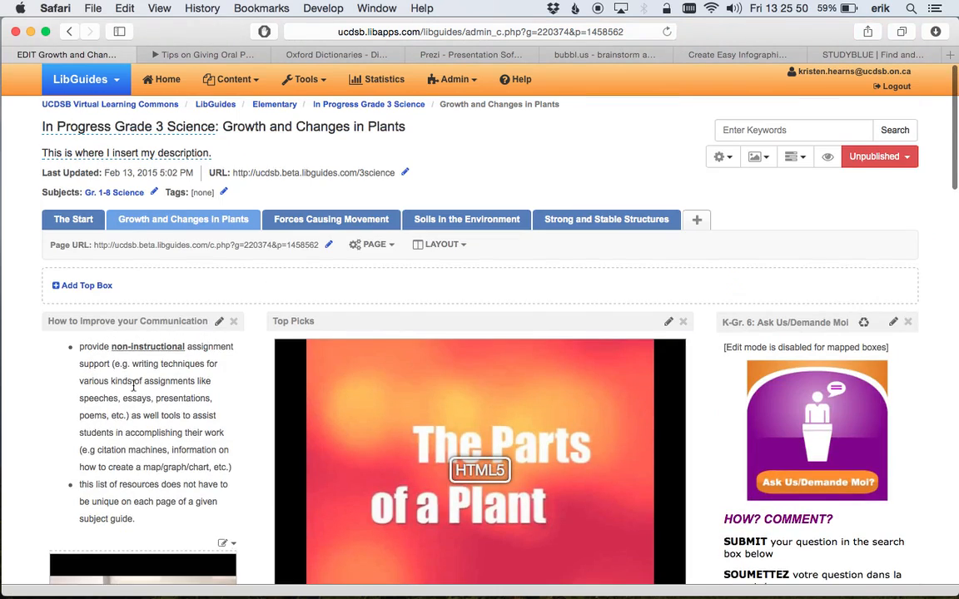
pyautogui.click(219, 324)
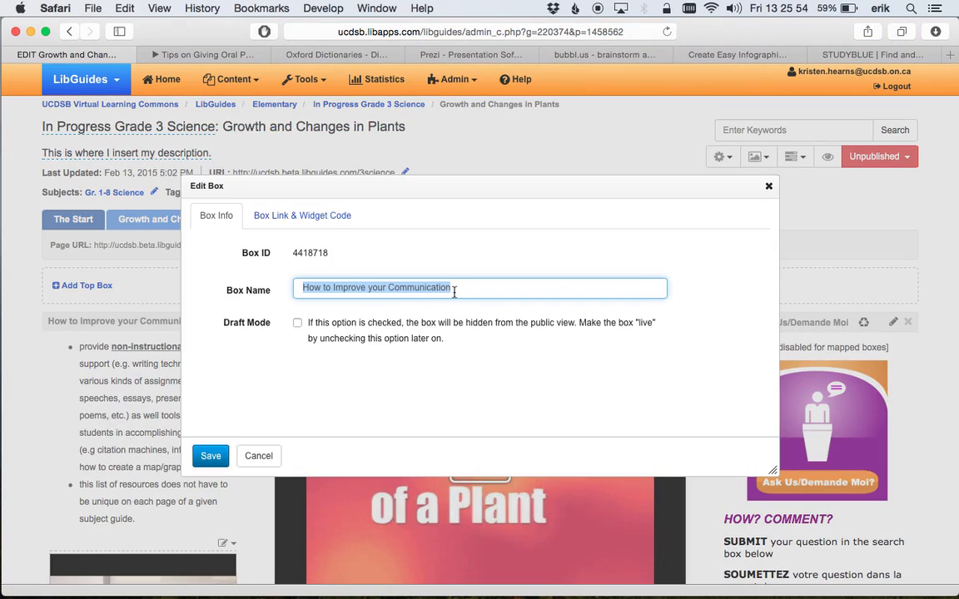
pyautogui.click(461, 288)
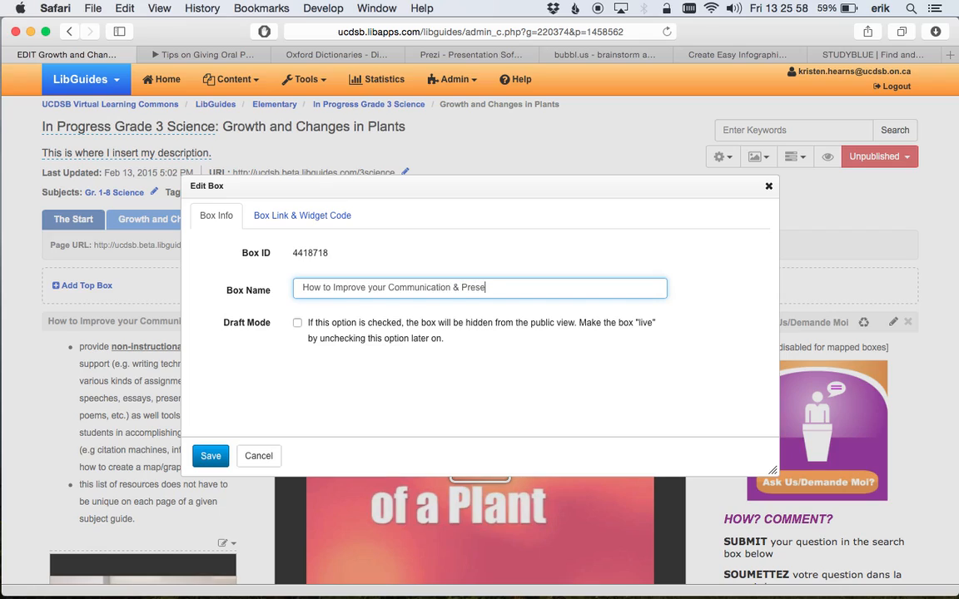
pyautogui.write('& Presentation Skills')
pyautogui.click(211, 455)
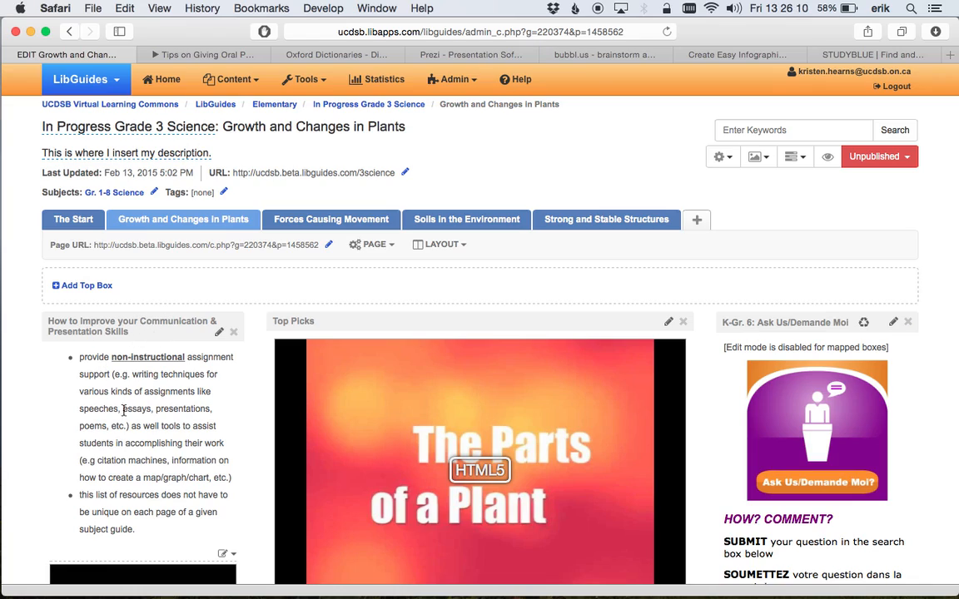
# Delete the bulleted instruction text above the video in the communication box.
pyautogui.scroll(-5, 183, 423)
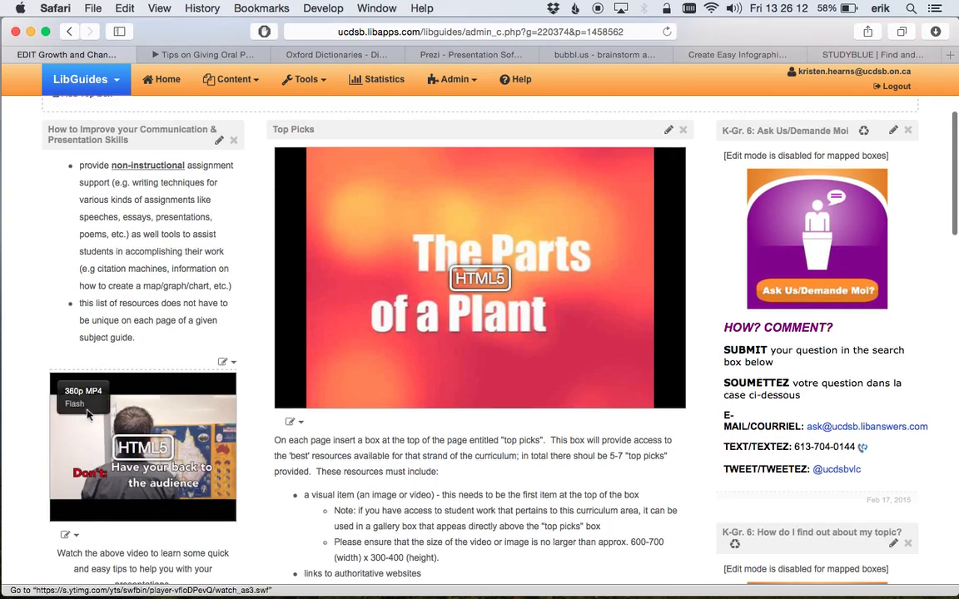
pyautogui.scroll(-4, 156, 497)
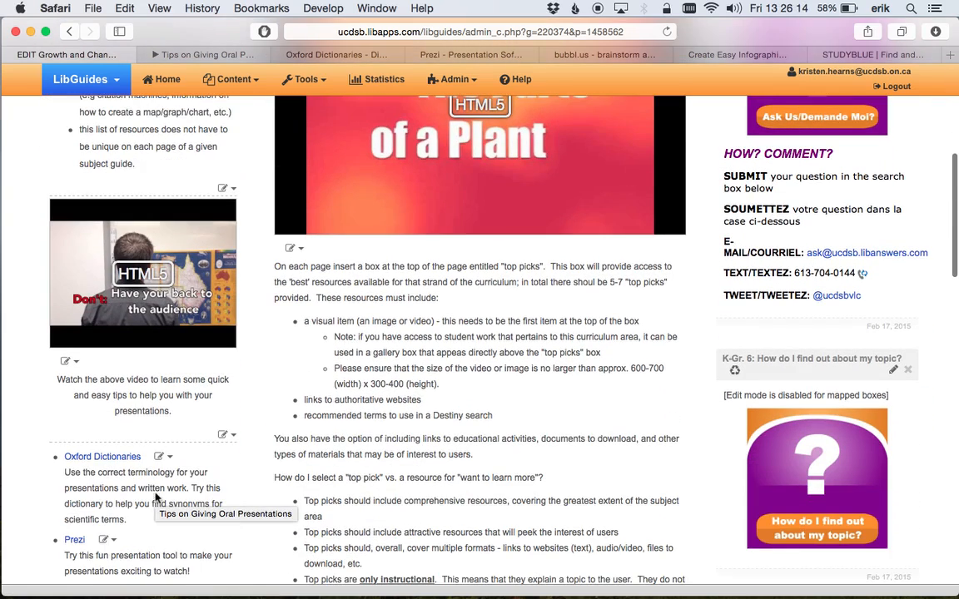
pyautogui.scroll(-1, 153, 504)
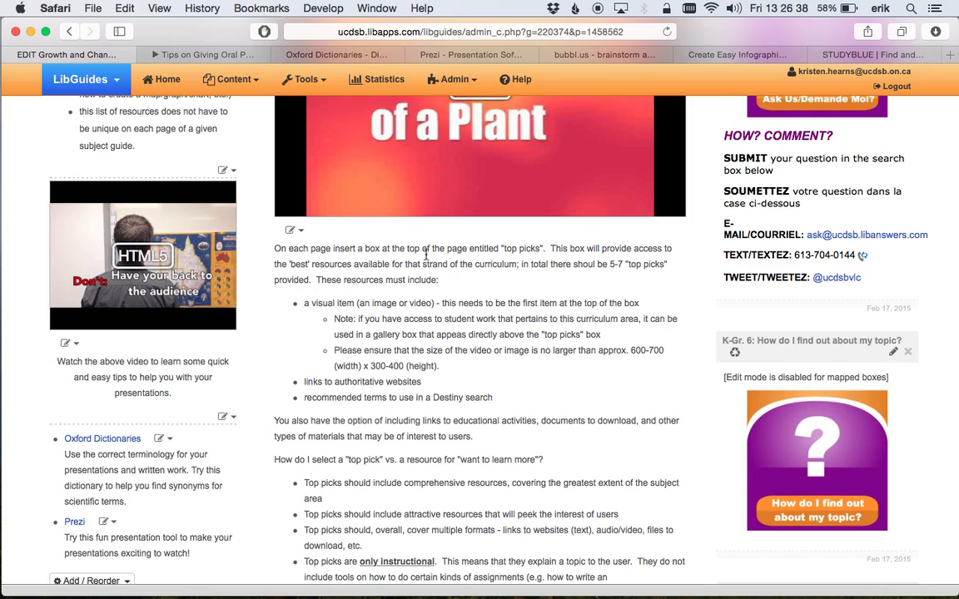
pyautogui.scroll(2, 400, 462)
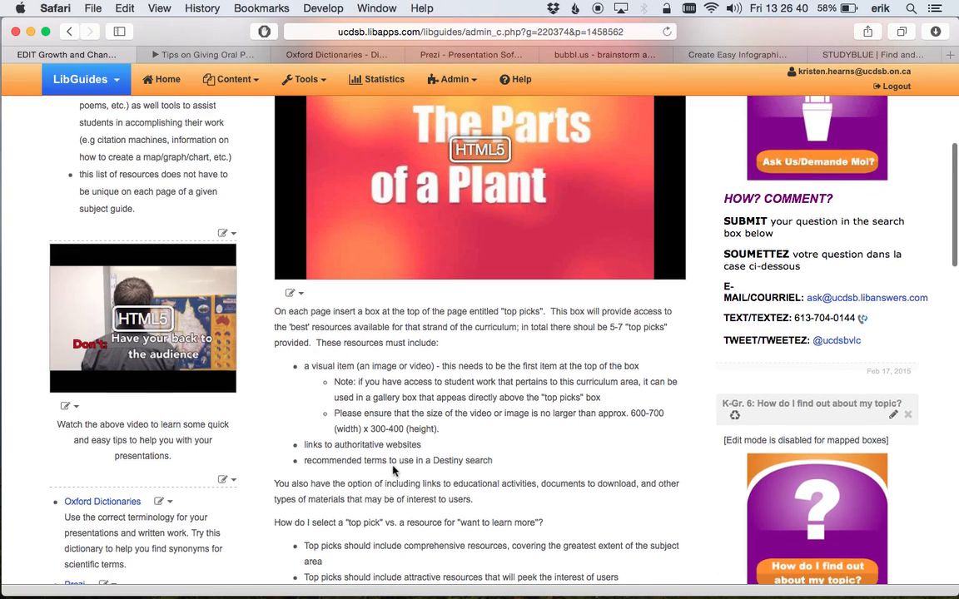
pyautogui.scroll(9, 375, 449)
pyautogui.scroll(-13, 349, 417)
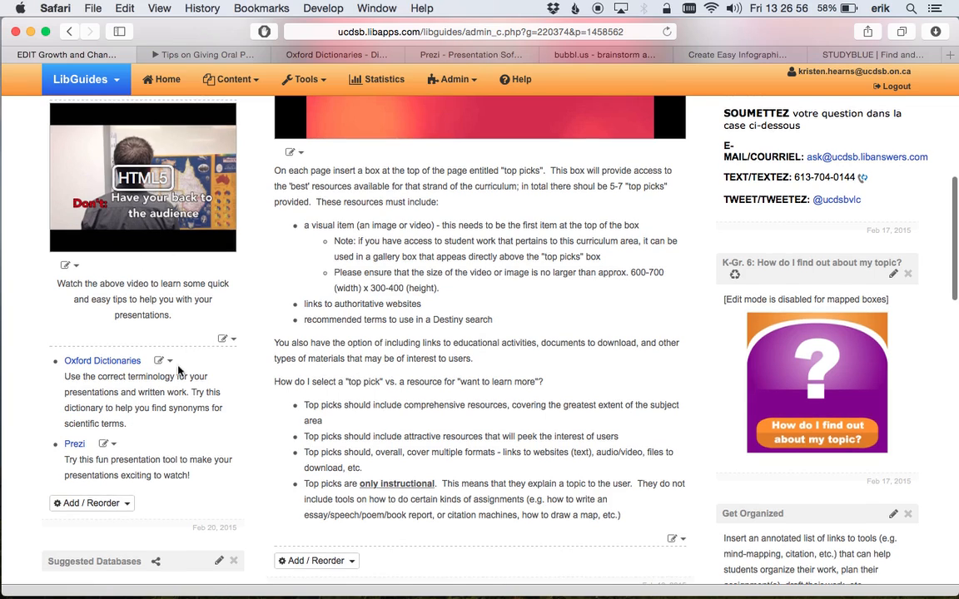
pyautogui.scroll(5, 173, 296)
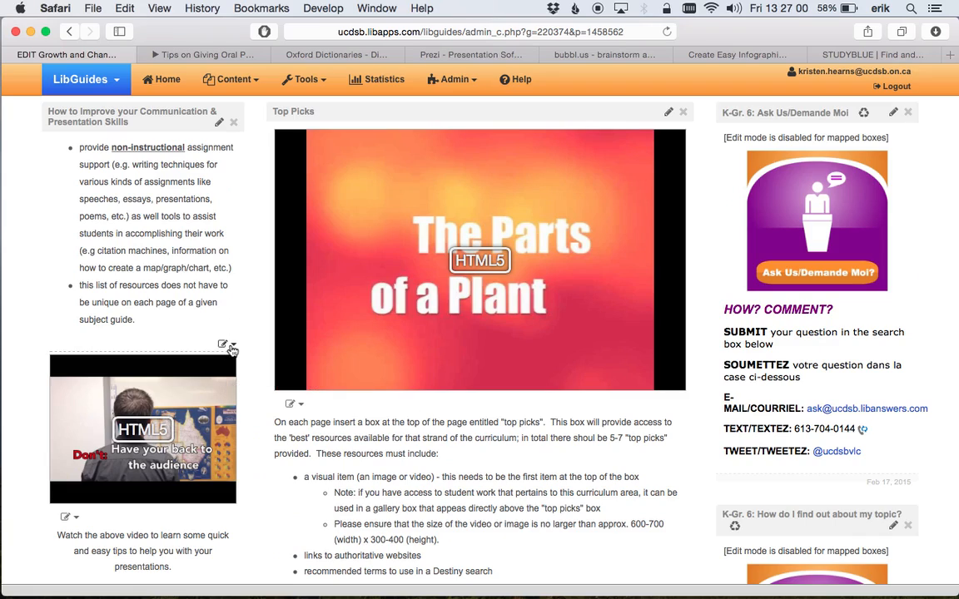
pyautogui.click(234, 348)
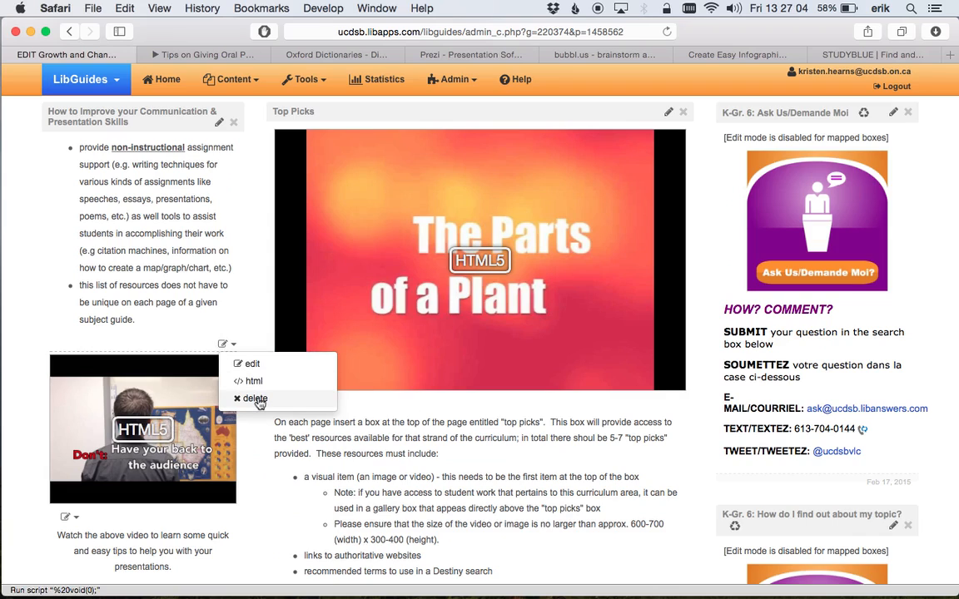
pyautogui.click(257, 399)
pyautogui.click(327, 416)
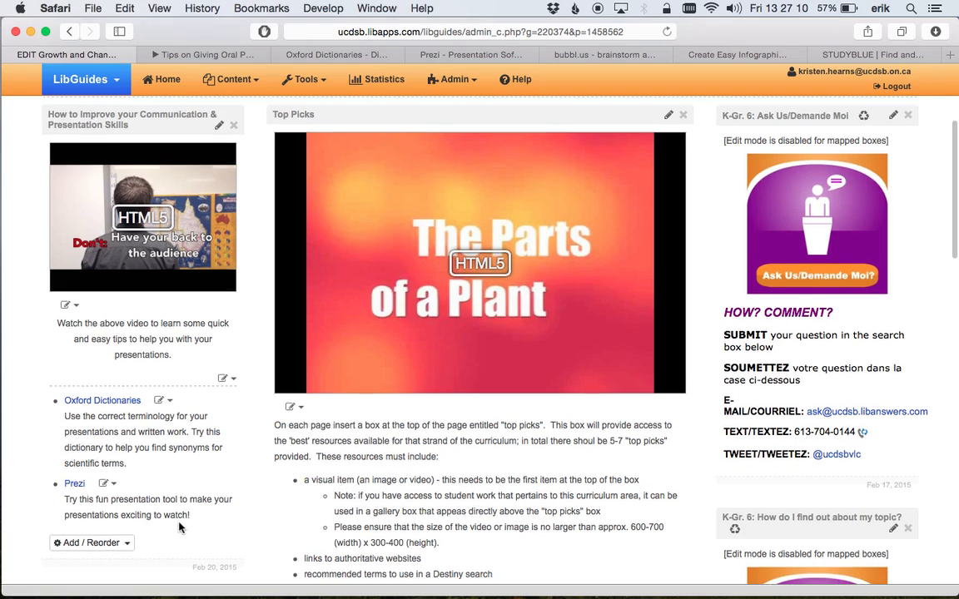
# Review the communication box's title, video, explanatory text and links.
pyautogui.scroll(3, 188, 508)
pyautogui.scroll(3, 193, 500)
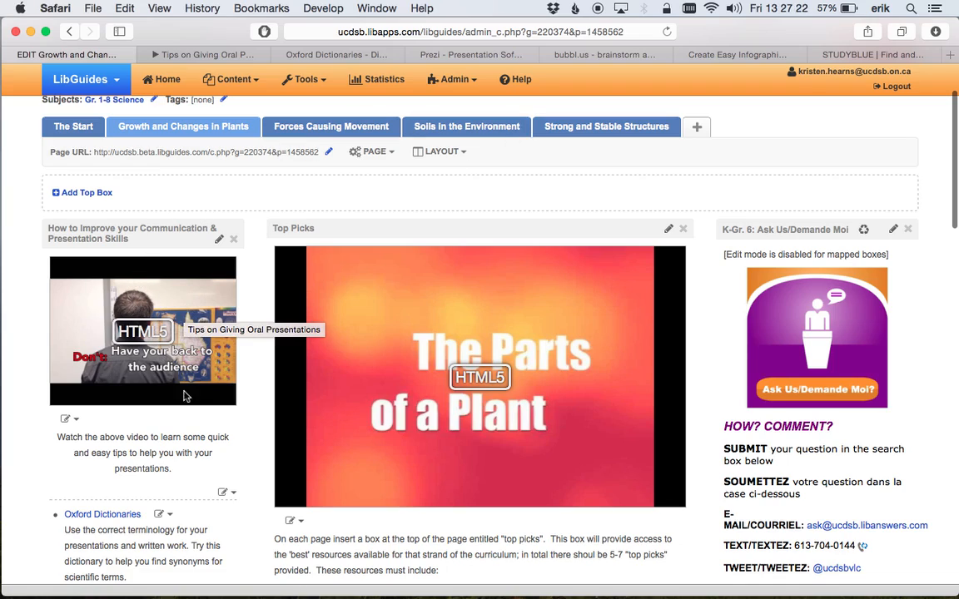
pyautogui.scroll(-3, 158, 472)
pyautogui.scroll(5, 158, 471)
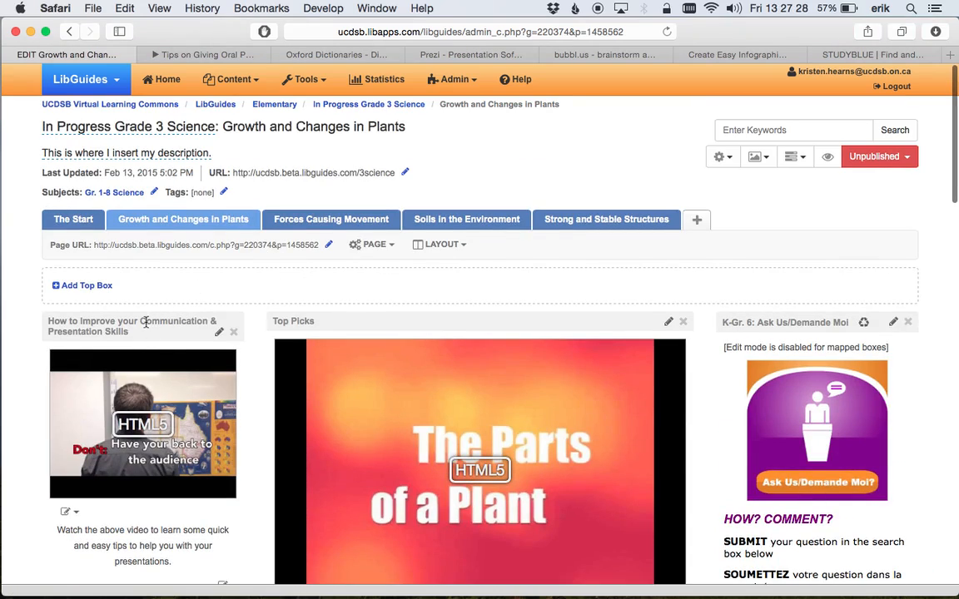
pyautogui.scroll(-4, 187, 381)
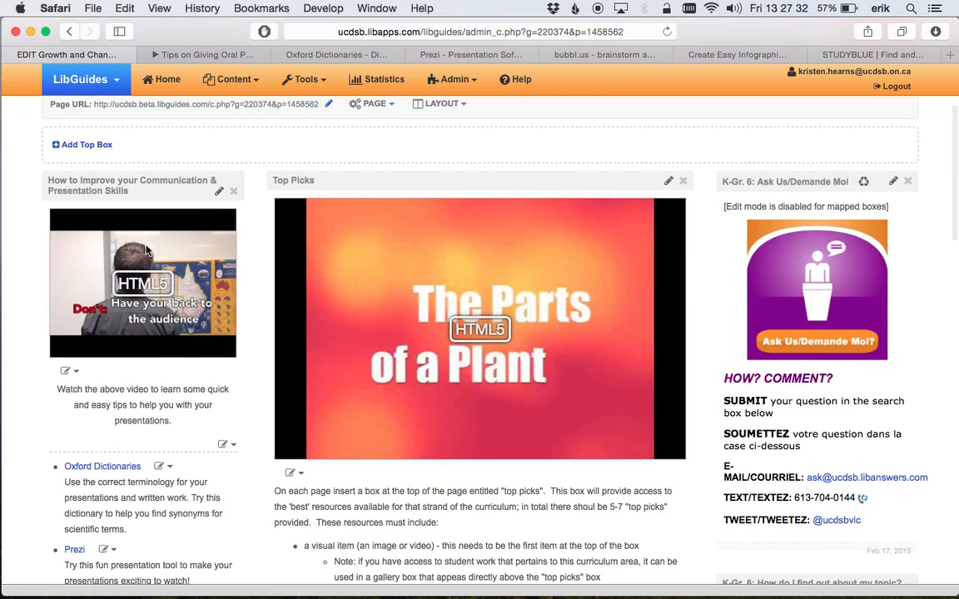
pyautogui.scroll(5, 143, 316)
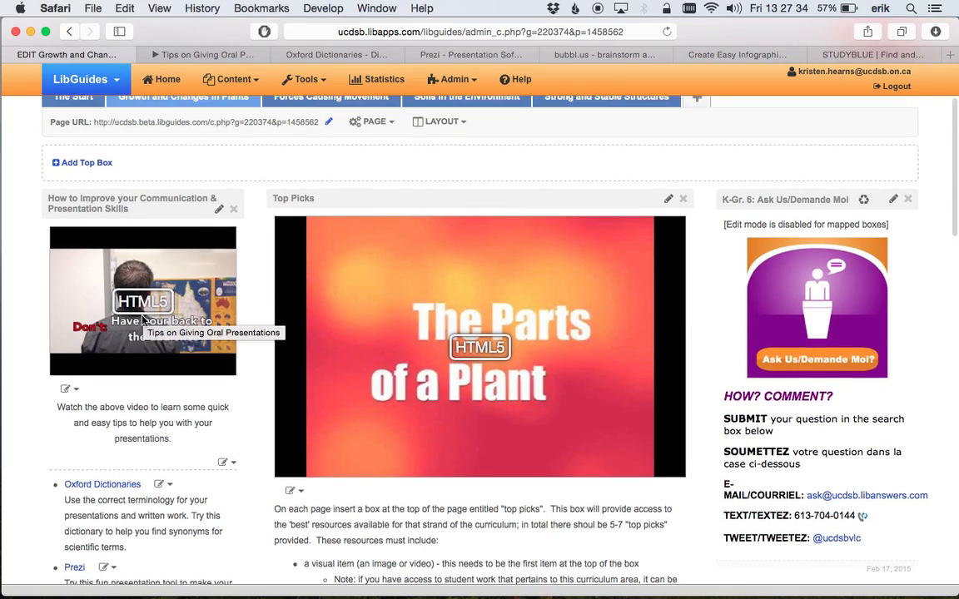
pyautogui.moveTo(133, 326); pyautogui.dragTo(59, 317)
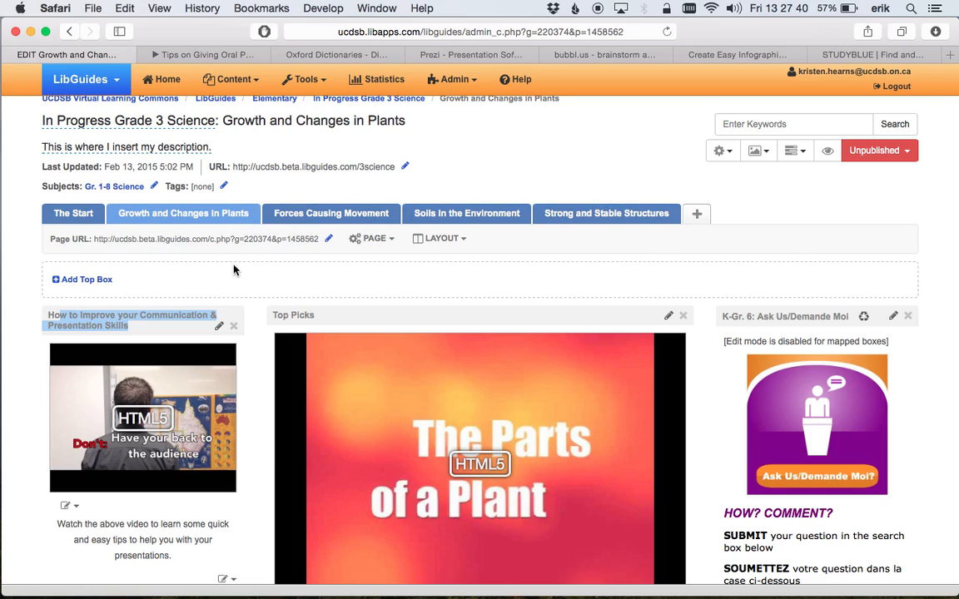
pyautogui.click(84, 316)
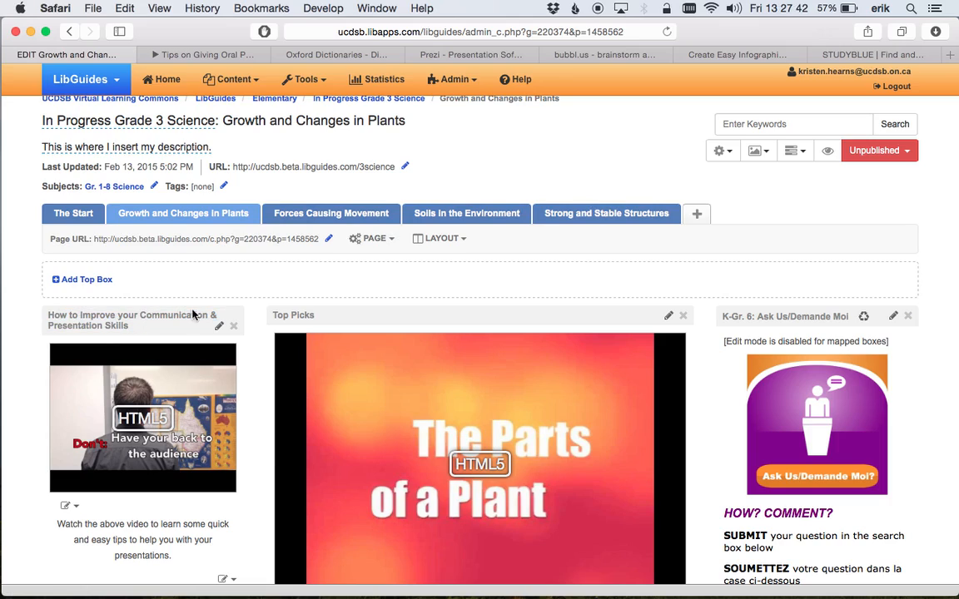